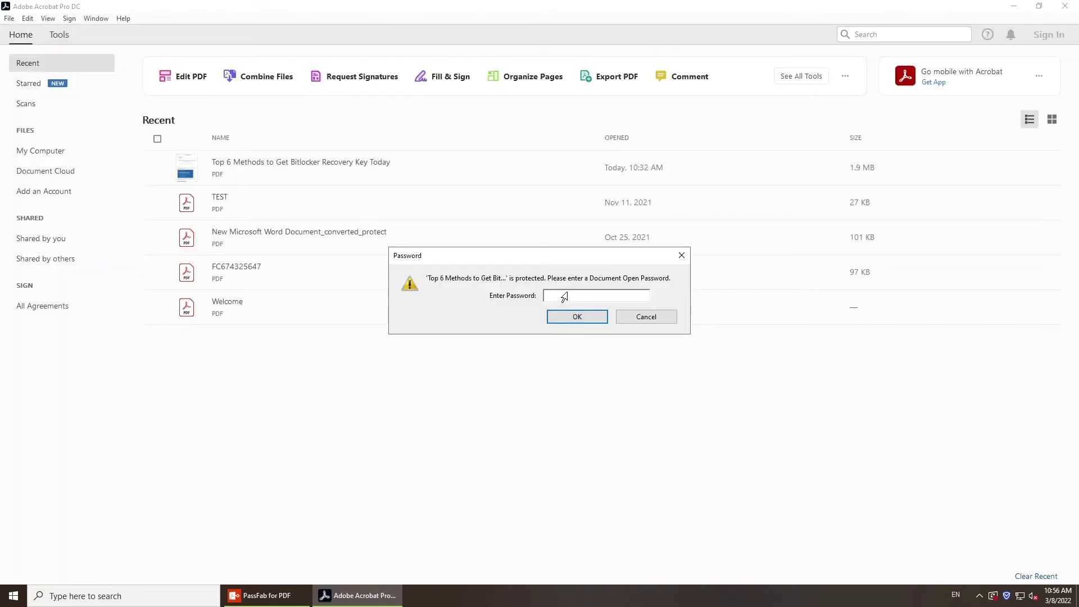
Step: Open the protected "Top 6 Methods to Get Bitlocker Recovery Key Today" PDF with its document open password and zoom out
right_click(564, 297)
click(595, 324)
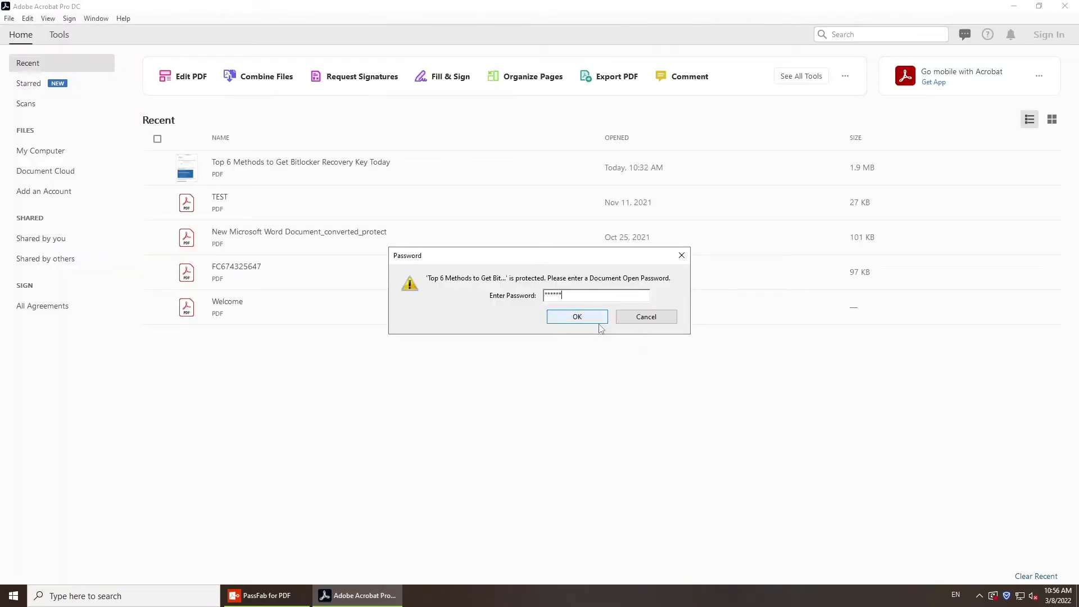
click(577, 317)
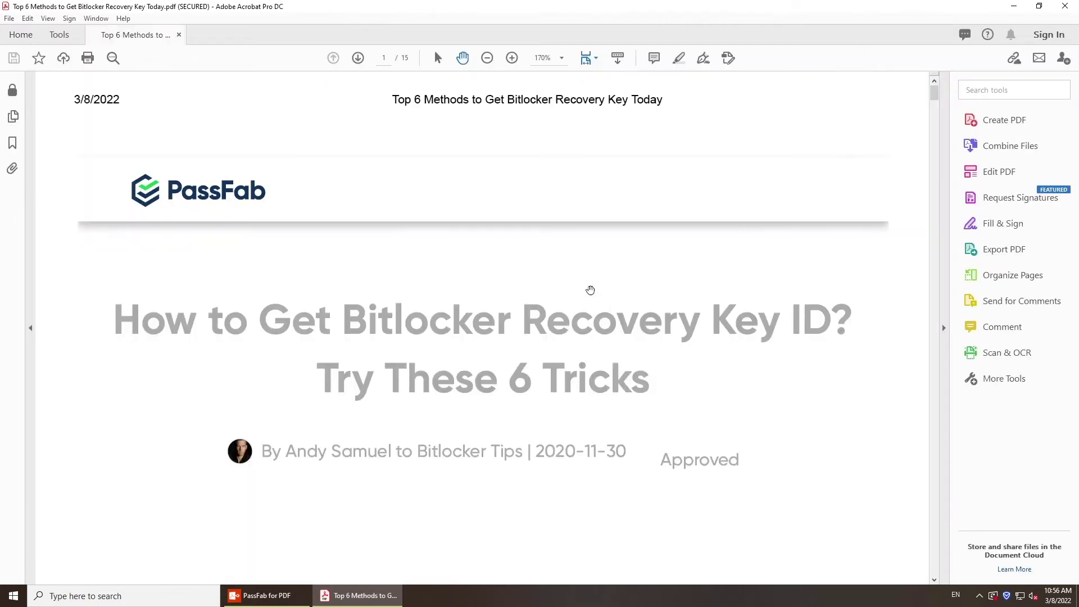
click(488, 58)
click(487, 58)
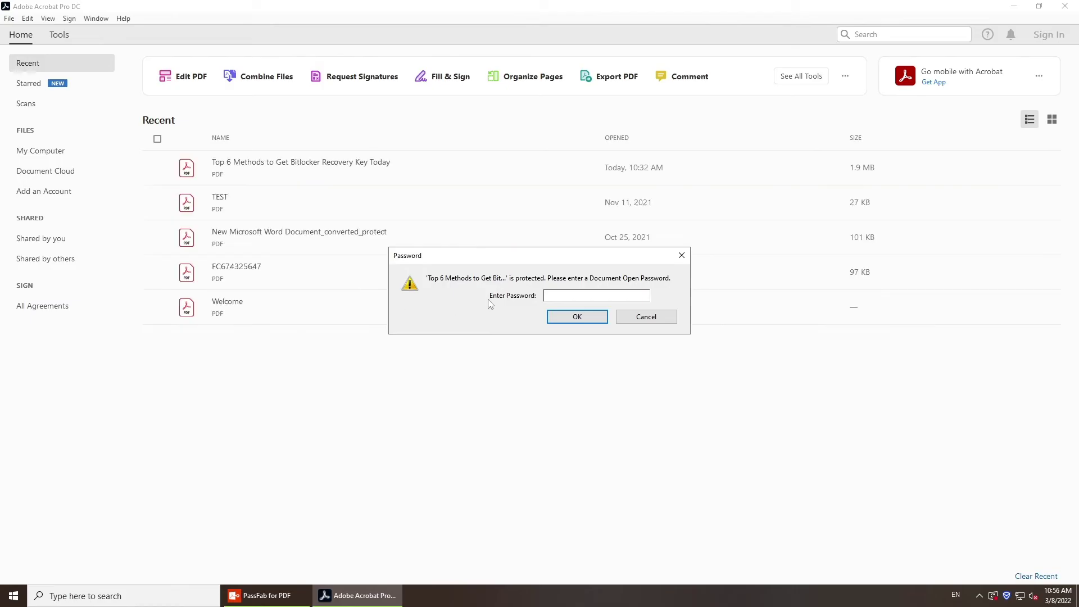
Step: Enter the document open password again for the reopened Bitlocker PDF and skim its first page
right_click(564, 296)
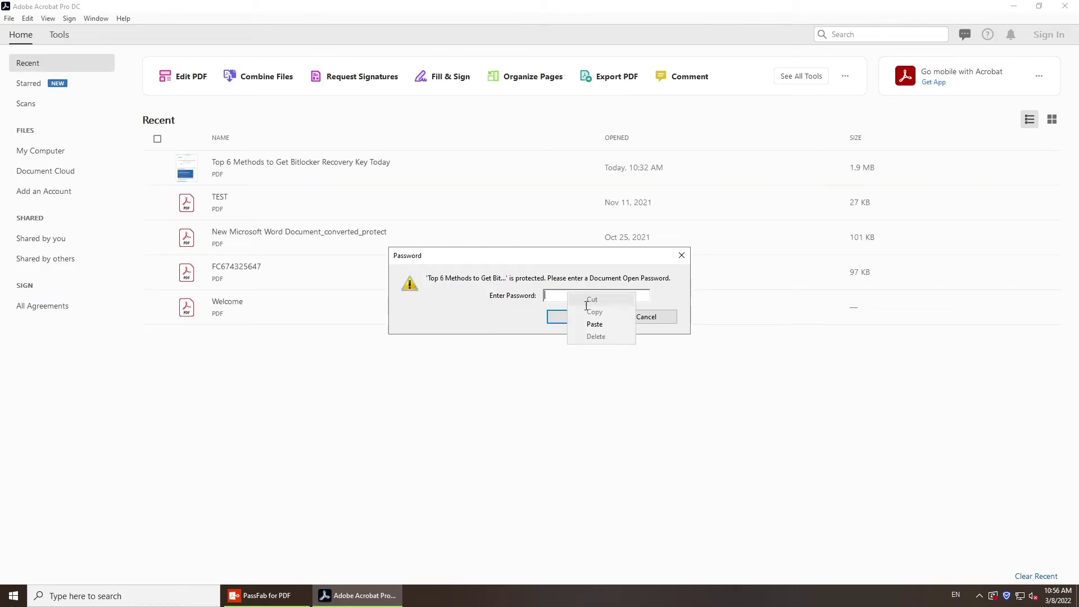
click(600, 324)
click(594, 322)
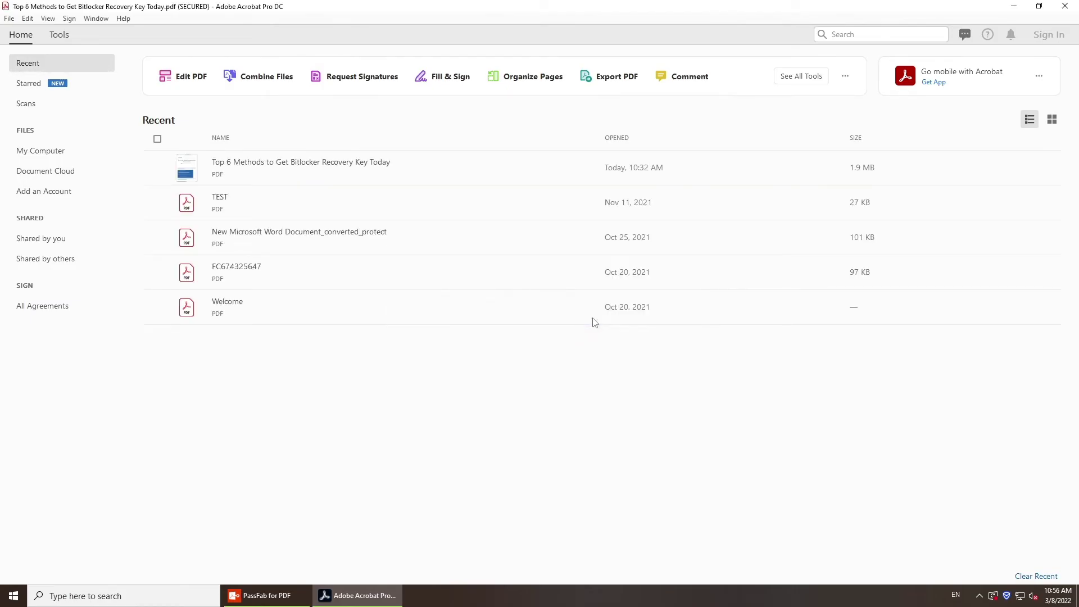
scroll(579, 251, down, 15)
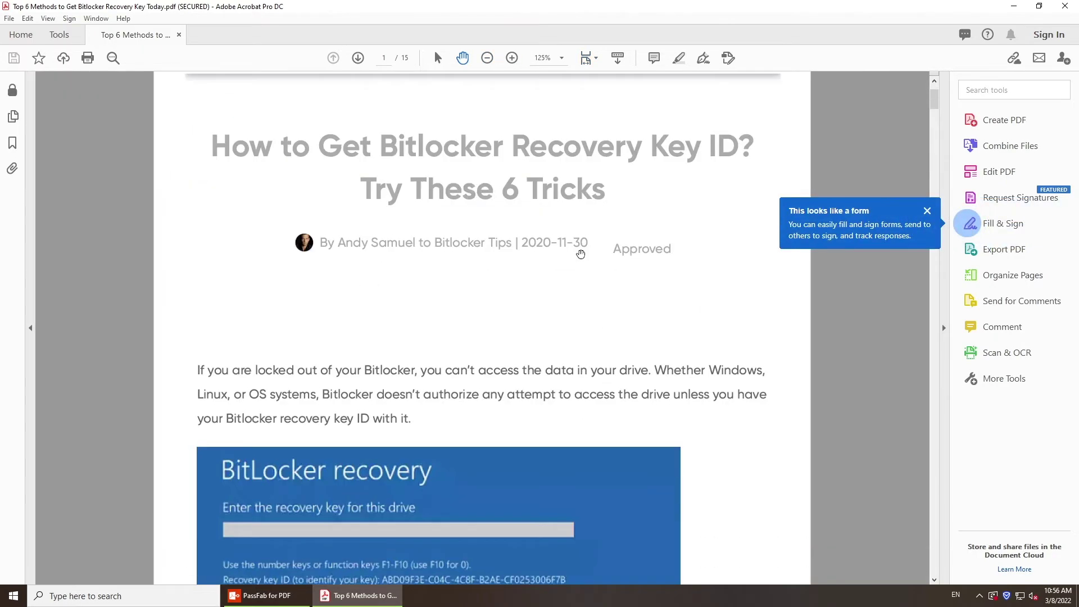
scroll(581, 254, up, 15)
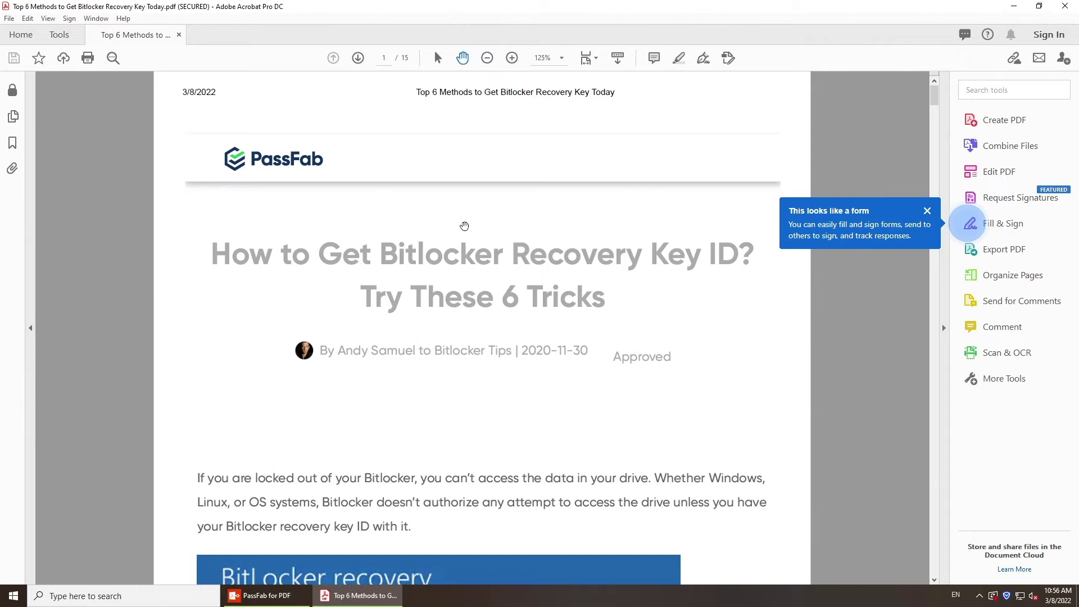
Step: Open the Protect tool for the unlocked Bitlocker document
click(63, 38)
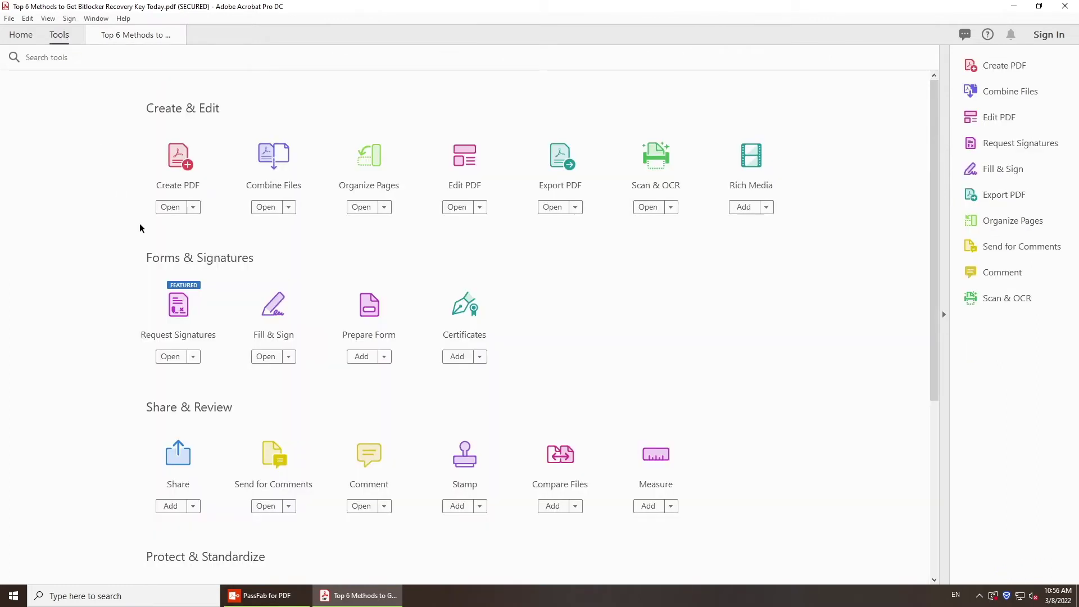
scroll(140, 227, down, 3)
scroll(141, 228, down, 2)
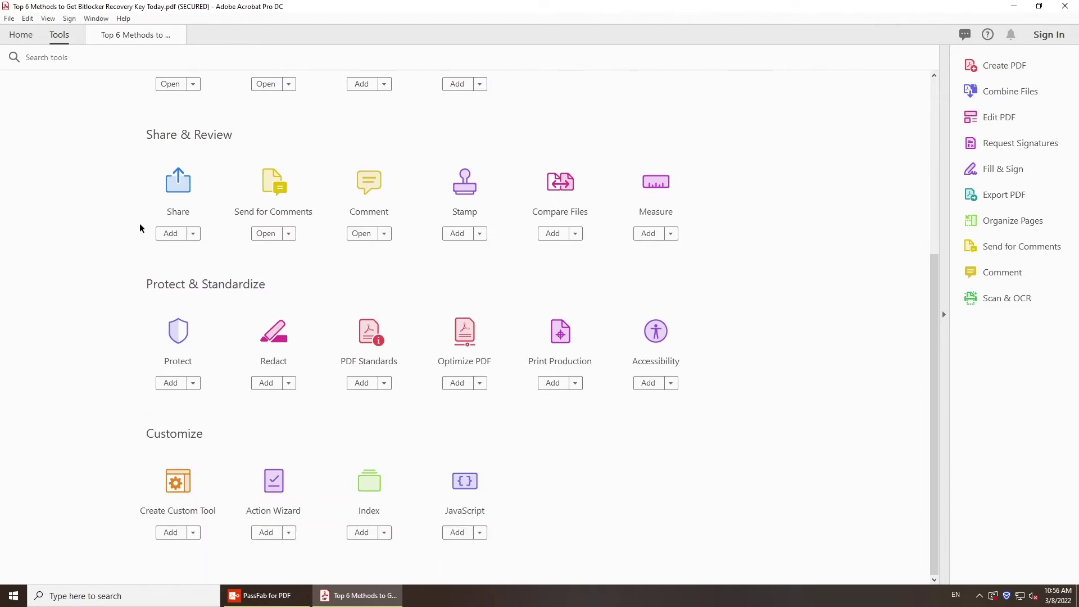
click(194, 384)
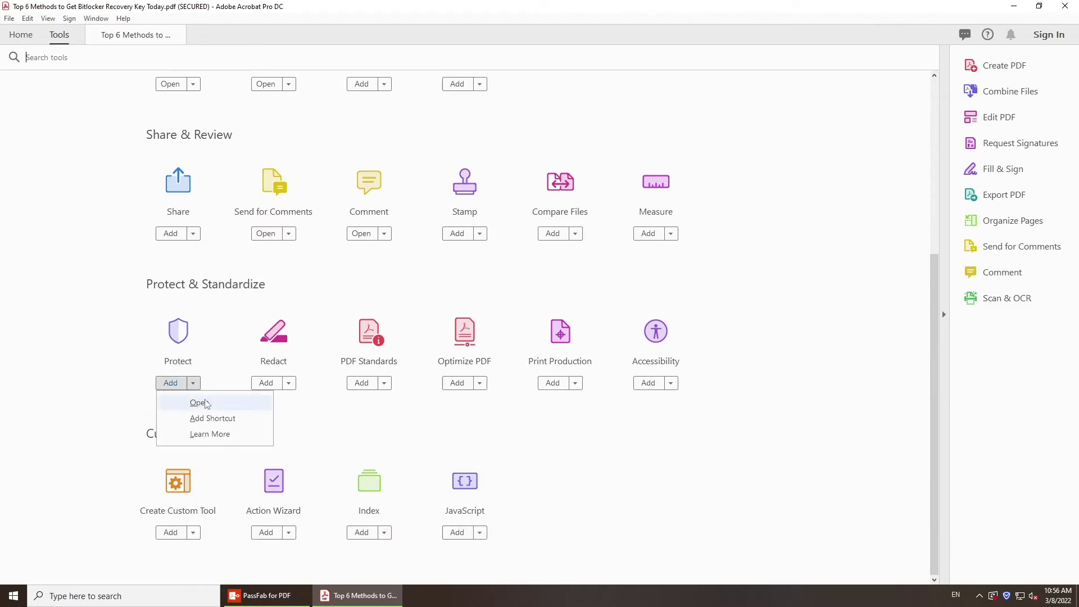
click(199, 403)
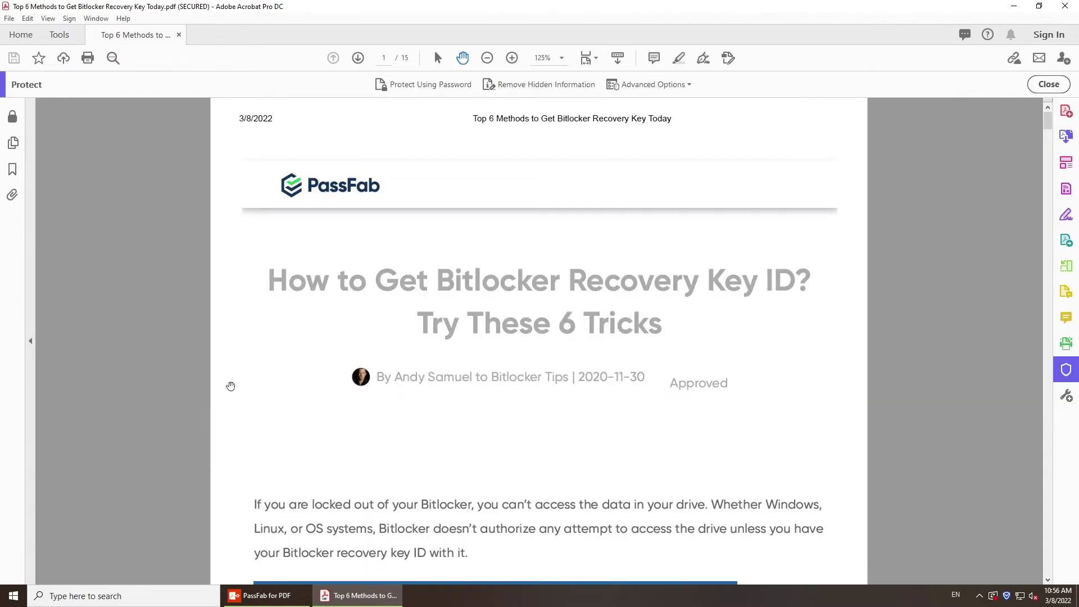
Step: Remove the security from the Bitlocker PDF and save the document
click(664, 86)
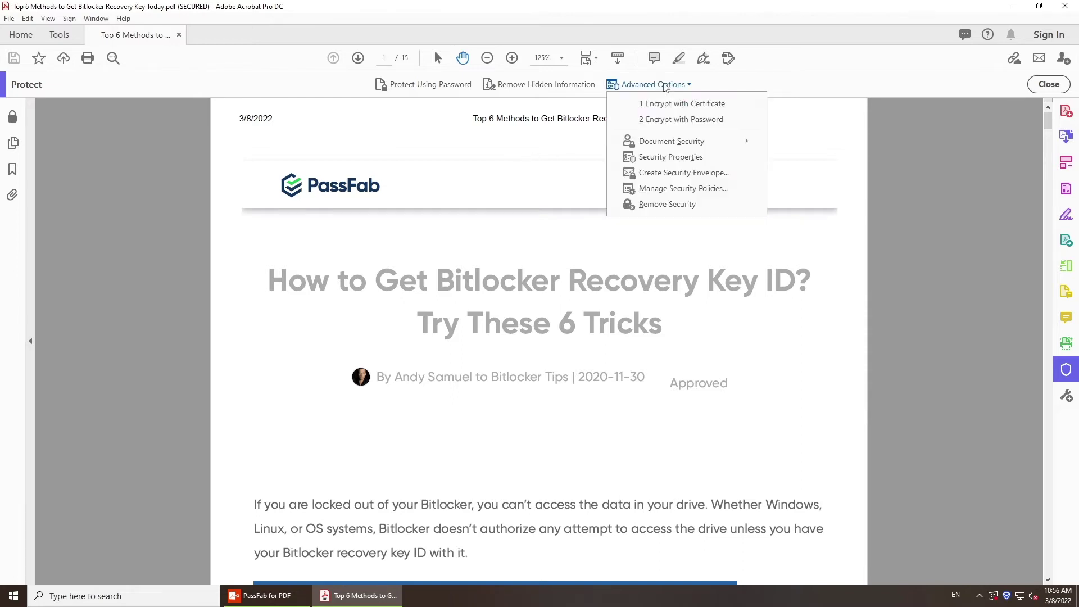
click(710, 207)
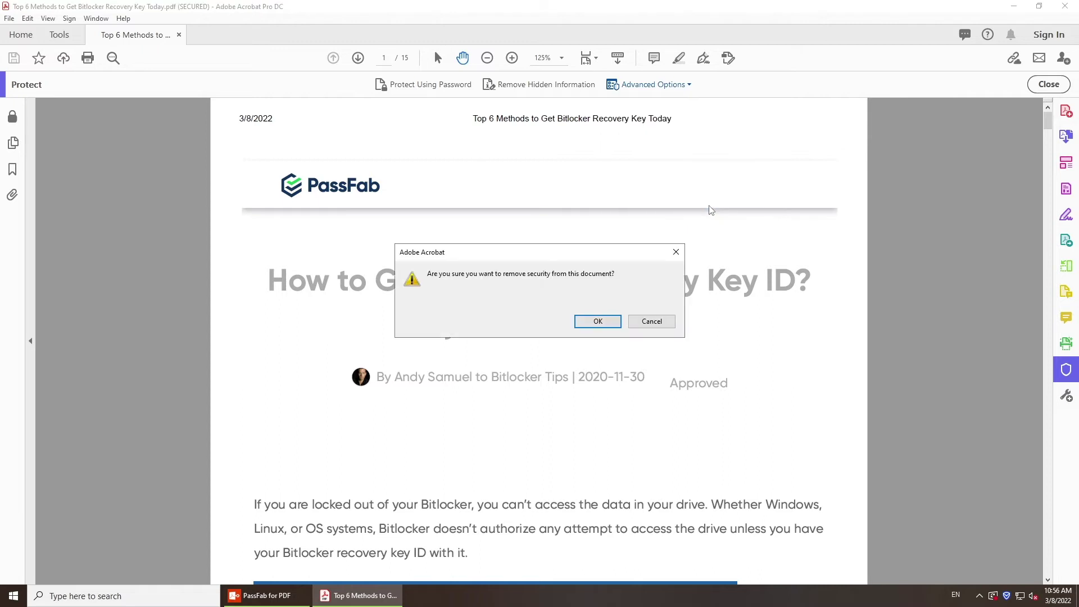
click(598, 320)
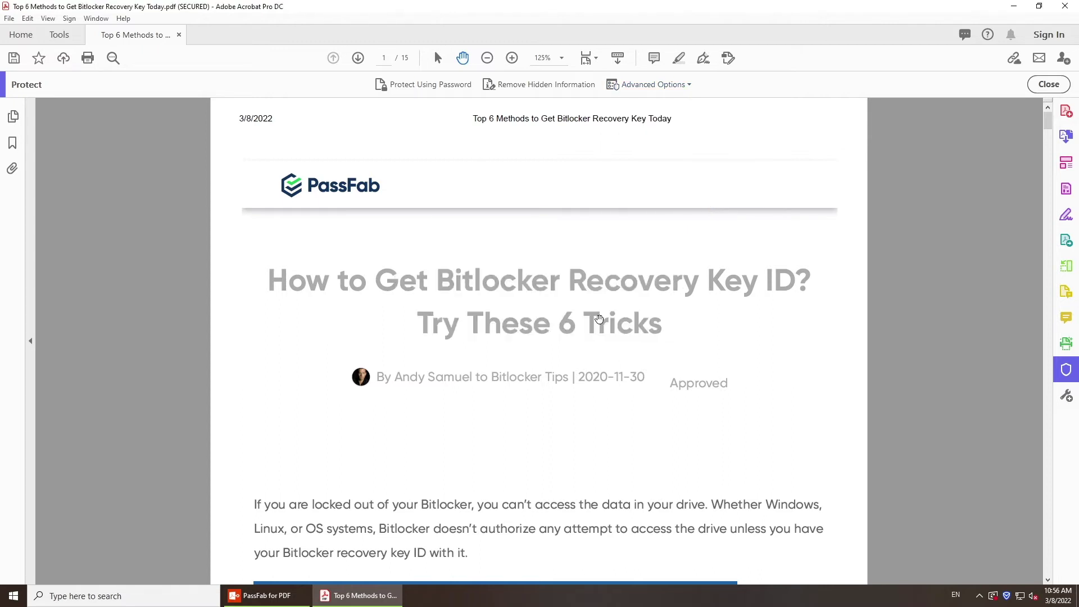
click(9, 18)
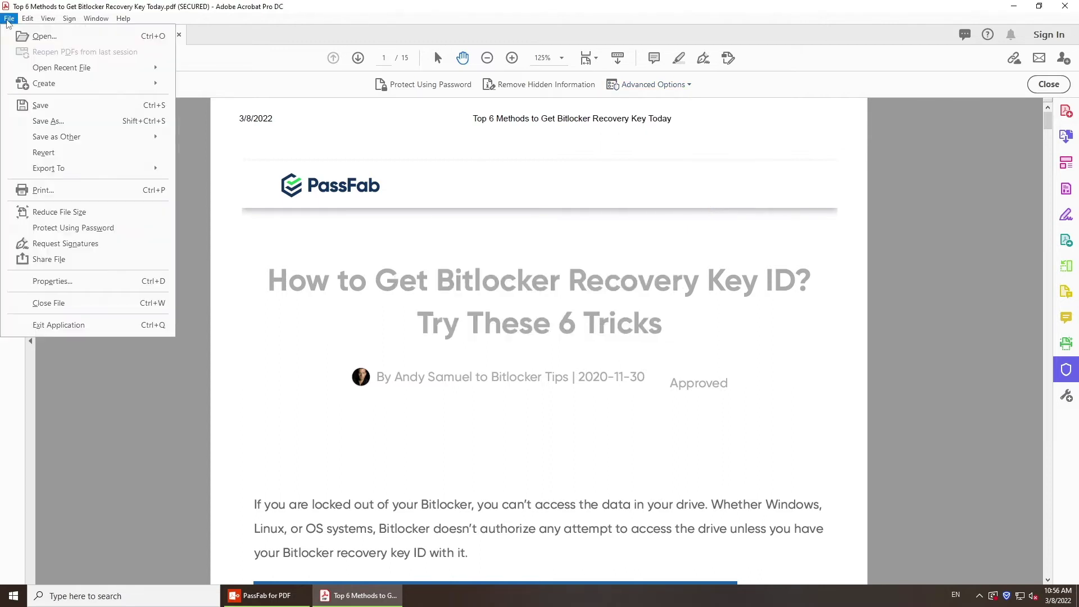
click(50, 108)
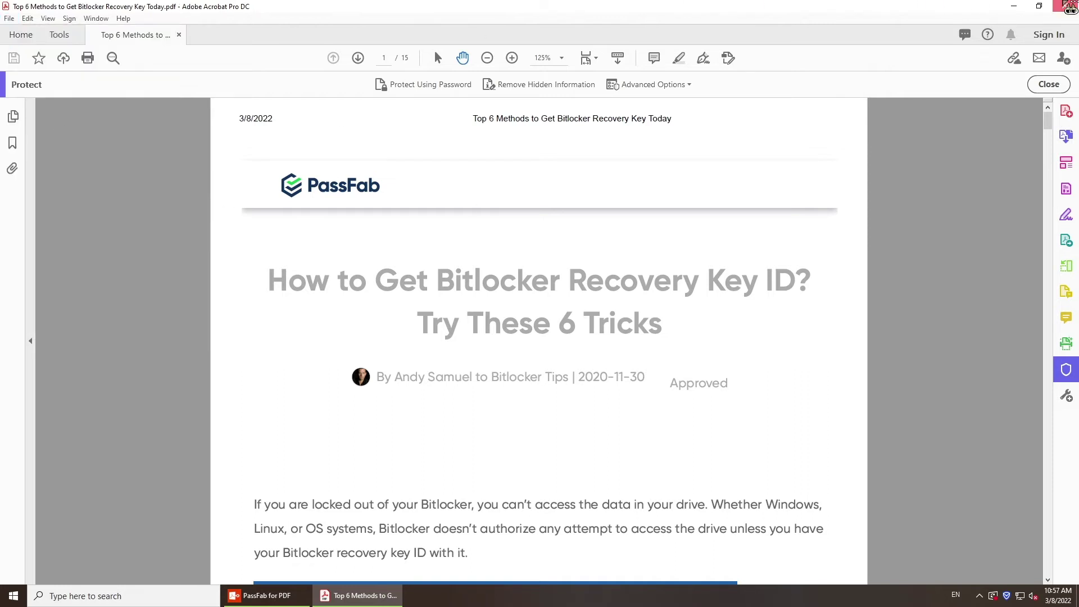
Step: Close the document window and reopen the saved Bitlocker PDF from the desktop to check its password protection
click(1068, 7)
double_click(20, 304)
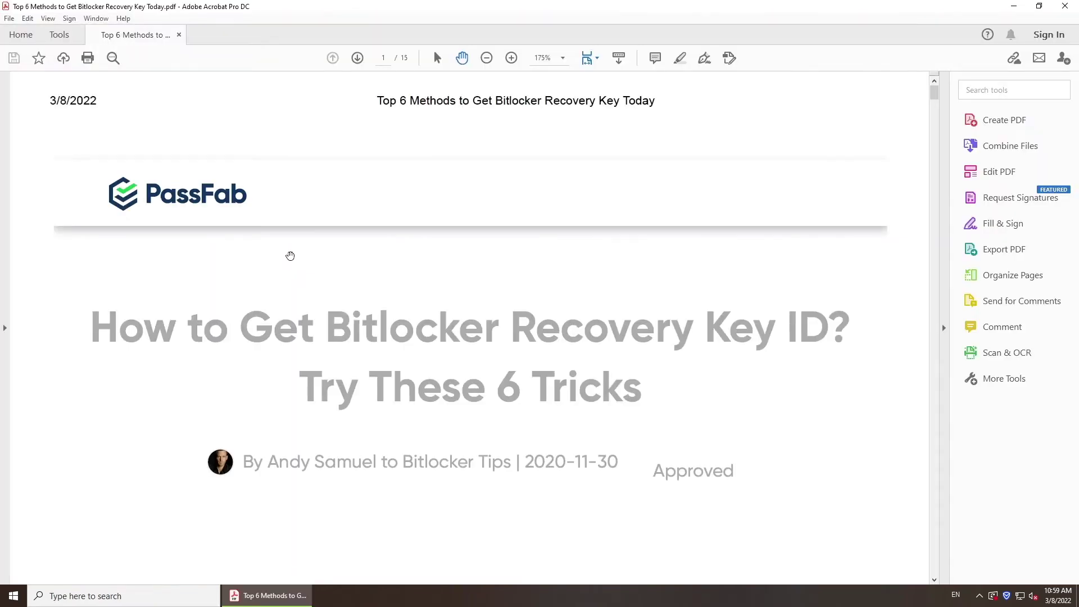
scroll(397, 250, down, 10)
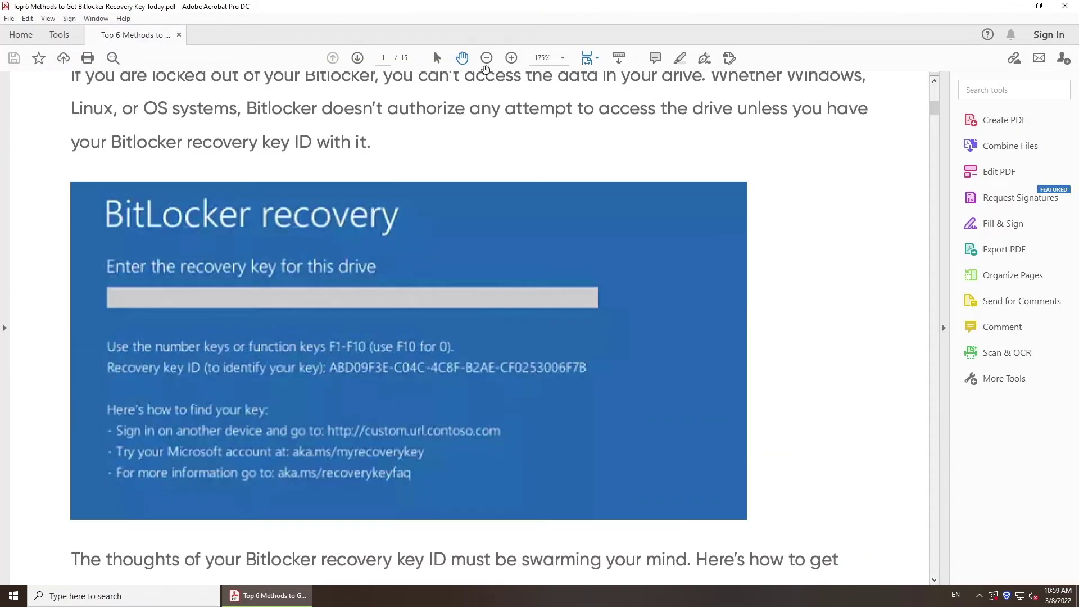
click(487, 58)
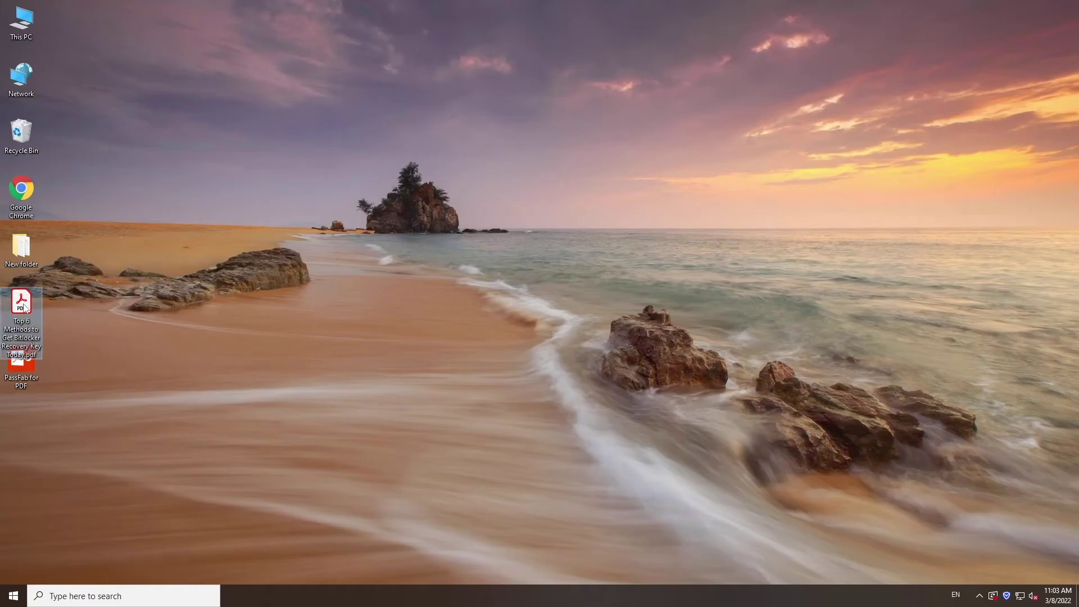
Step: Open the protected "Top 6 Methods to Get Bitlocker Recovery Key Today" PDF from the desktop in Google Chrome
right_click(27, 307)
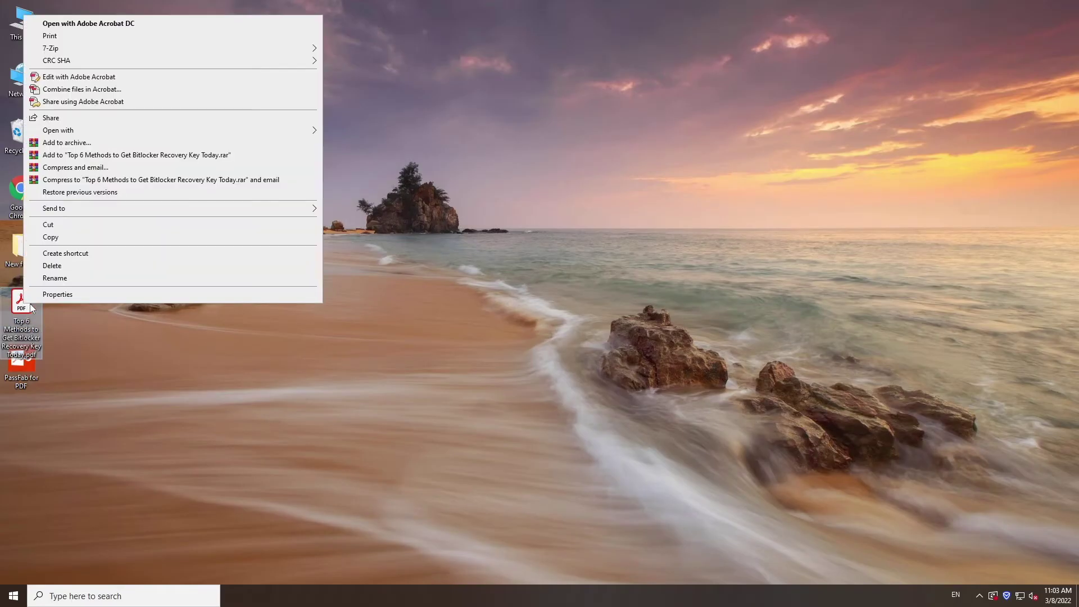
click(54, 305)
click(15, 298)
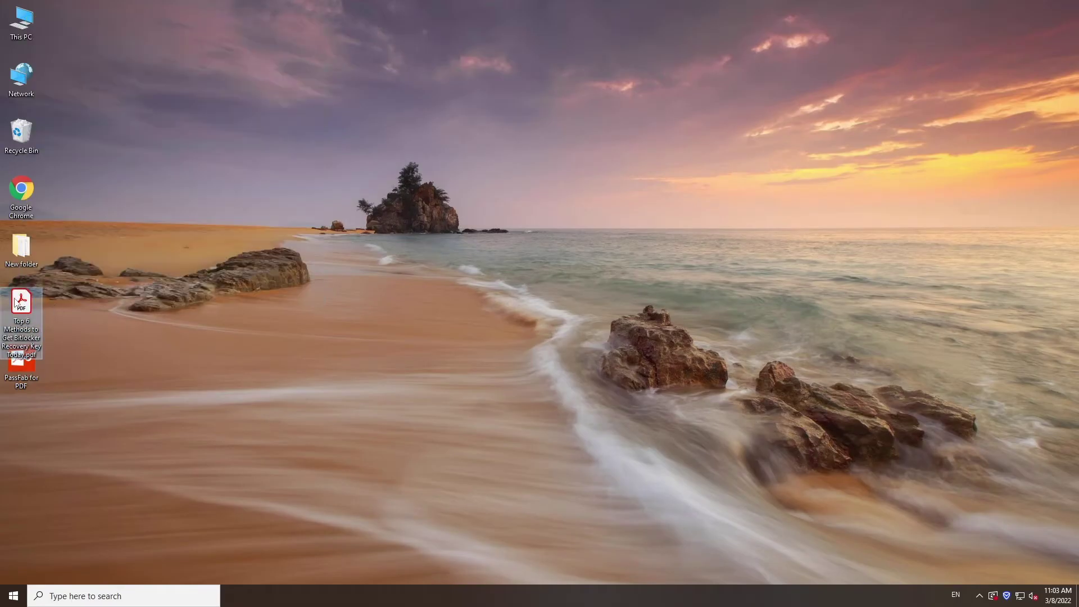
right_click(16, 302)
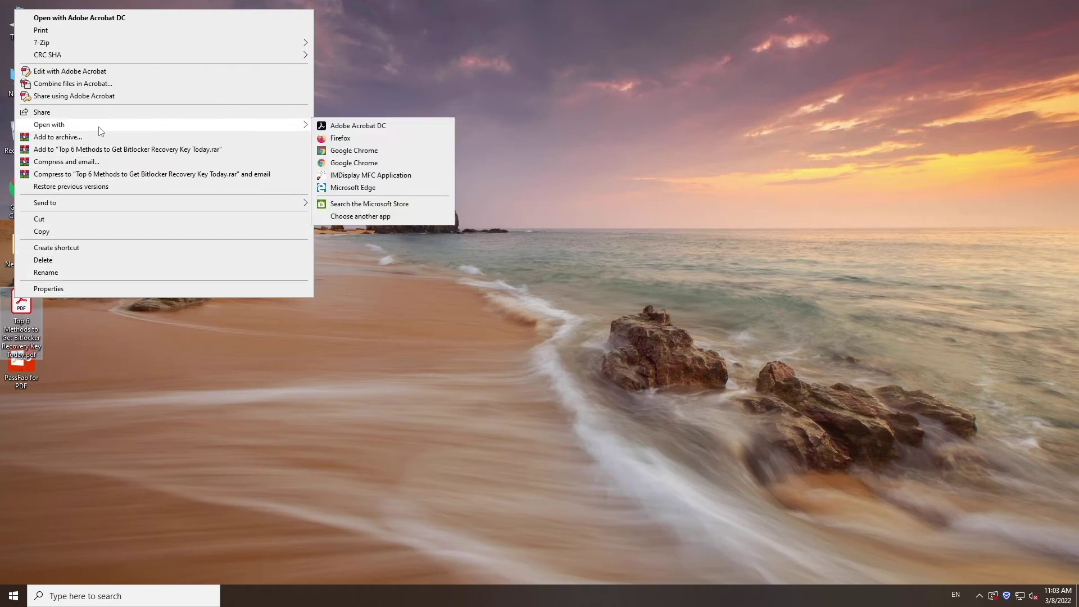
mouse_move(293, 126)
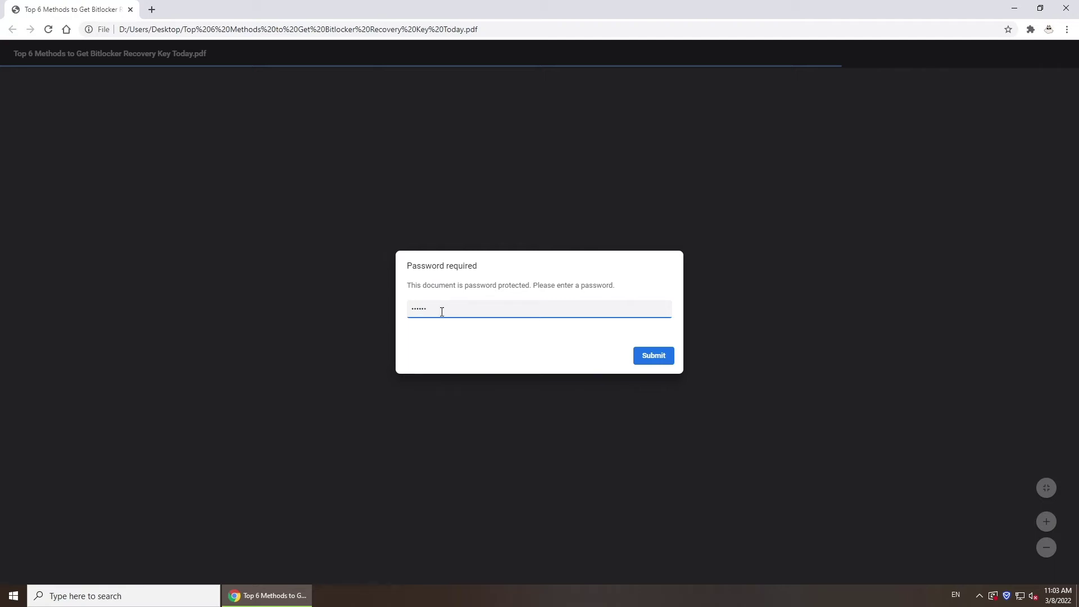
Step: Submit the document password to unlock the PDF in the browser and look over its opening content
click(647, 359)
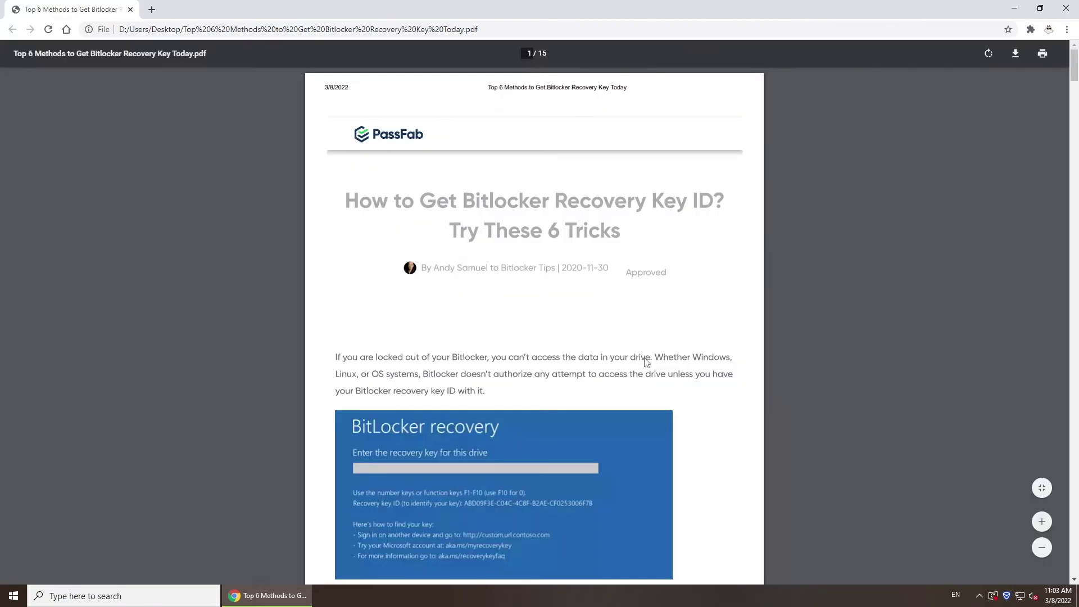
scroll(645, 367, down, 1)
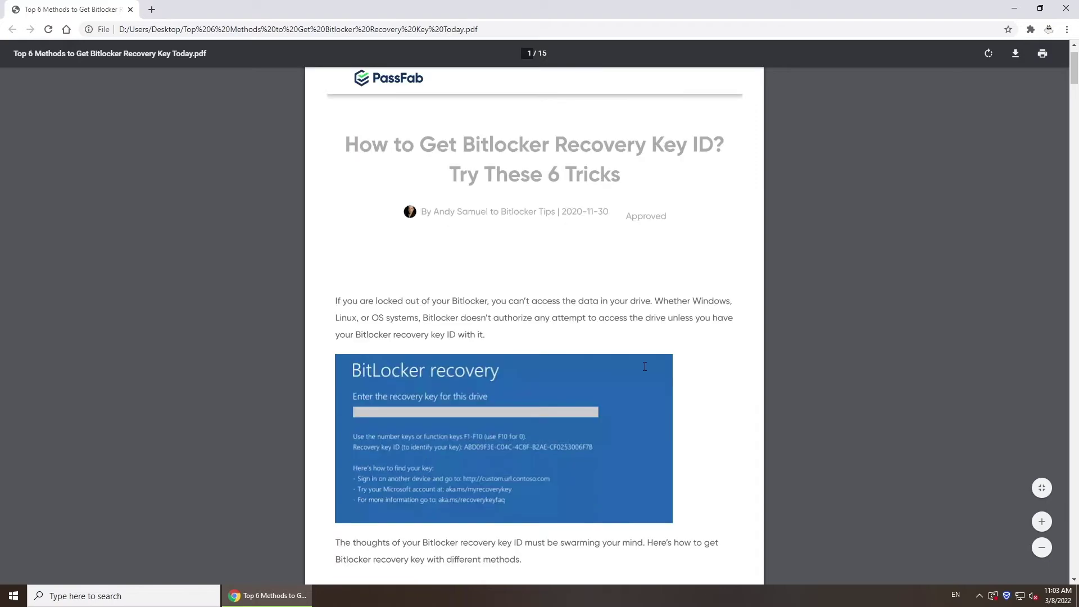
scroll(645, 367, down, 5)
scroll(645, 367, up, 2)
scroll(645, 366, up, 4)
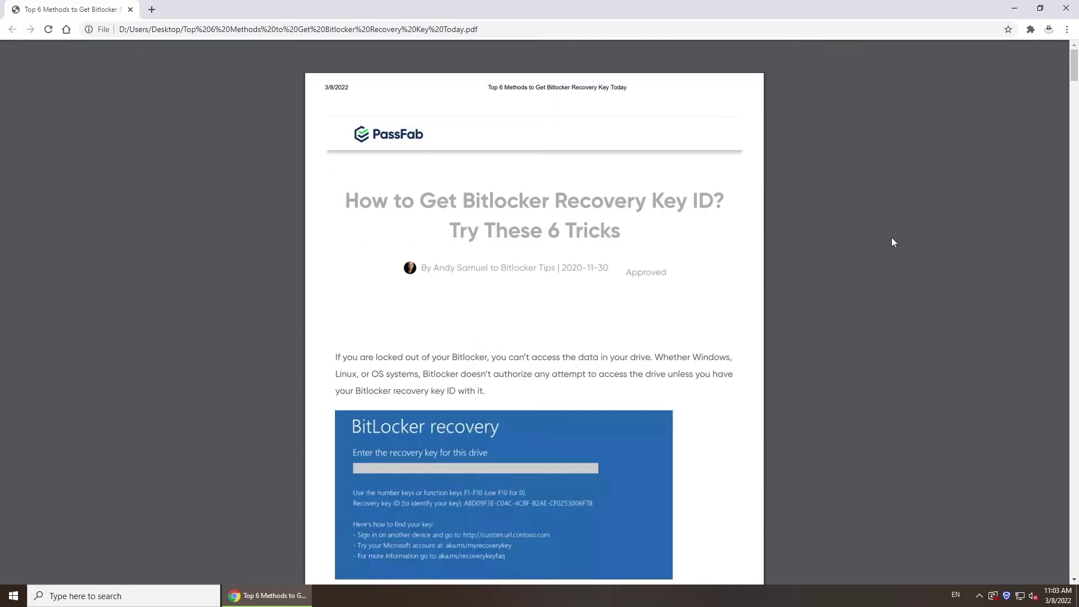
scroll(882, 230, down, 1)
scroll(875, 225, up, 1)
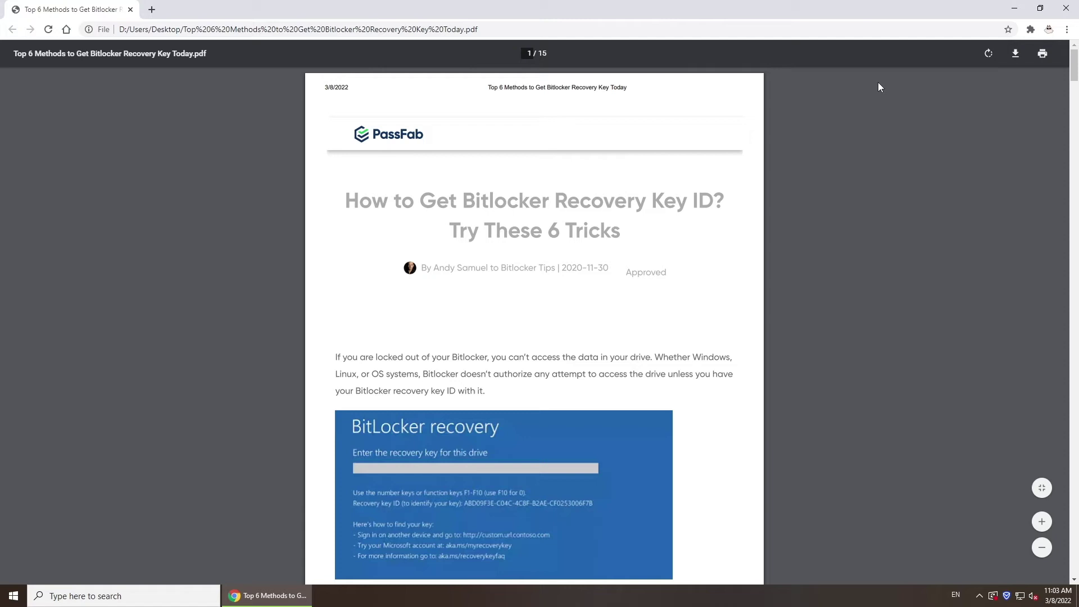
Step: Print the PDF with the destination Save as PDF and save the copy on the Desktop as "unlocked"
click(1044, 56)
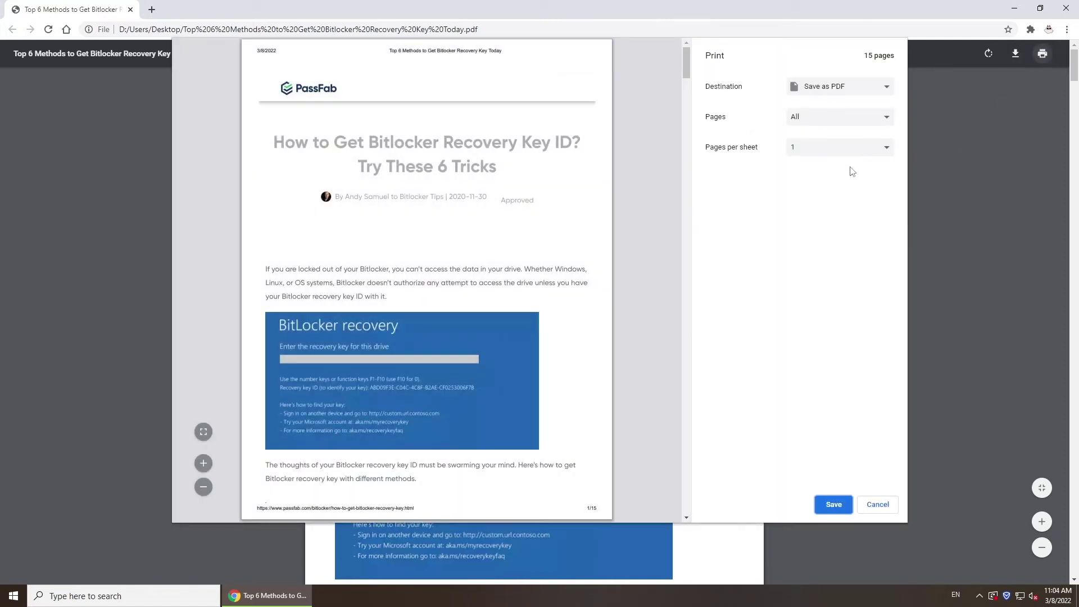
click(860, 90)
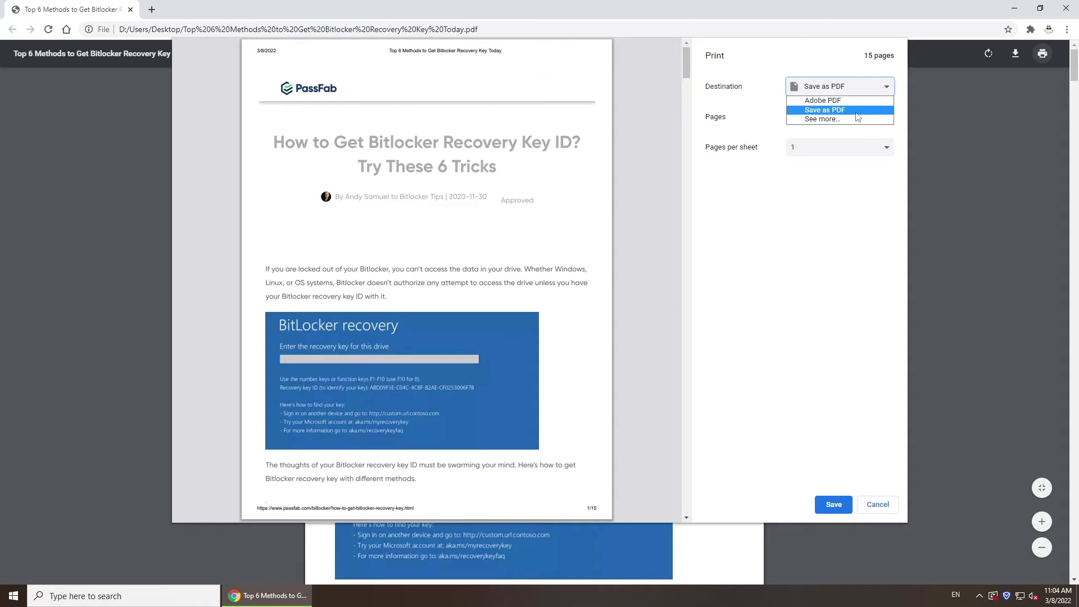
click(838, 111)
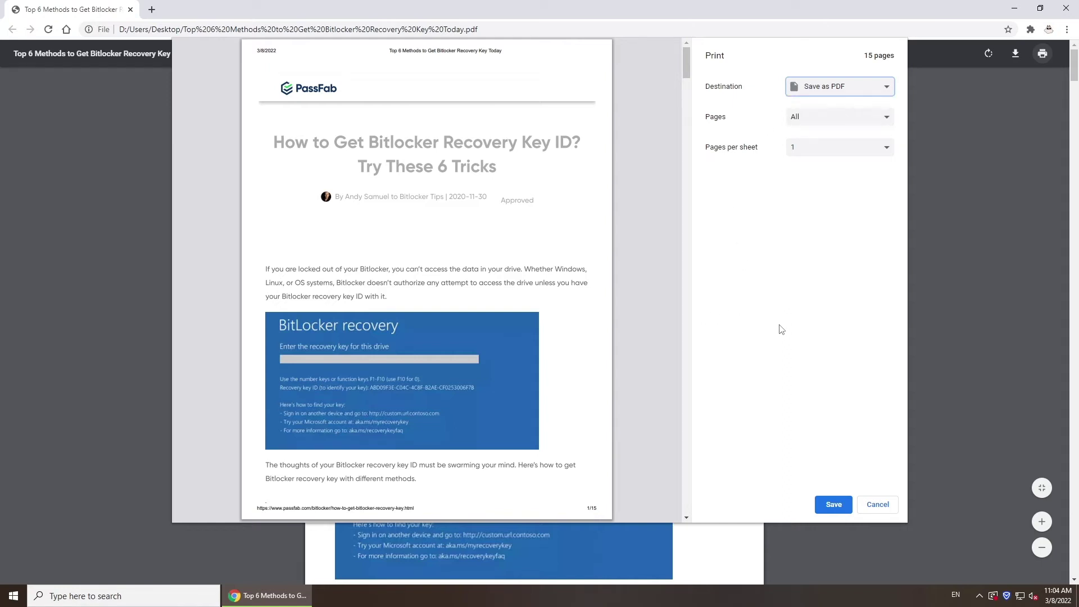
click(832, 507)
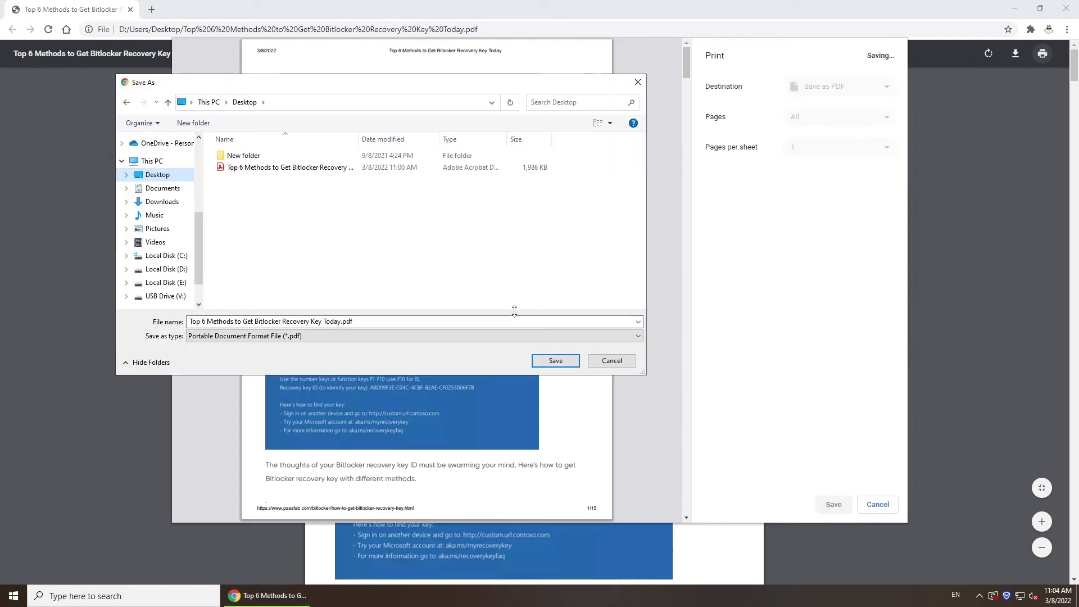
click(191, 322)
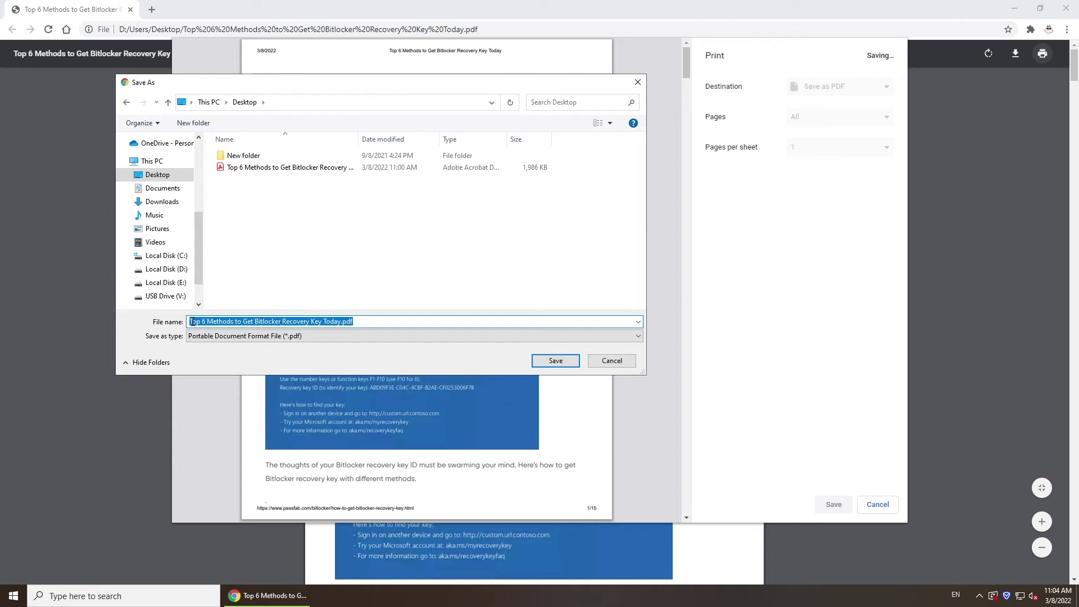
text(unlocked)
key(Return)
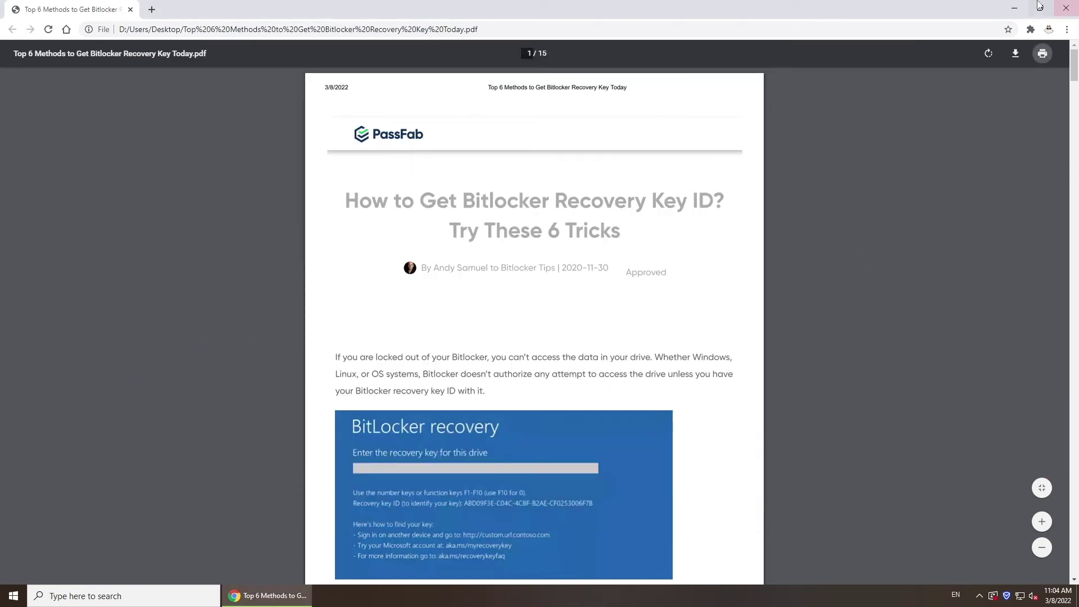
Step: Close the browser and open unlocked.pdf from the desktop in Adobe Acrobat to check its password protection
click(1068, 7)
click(233, 367)
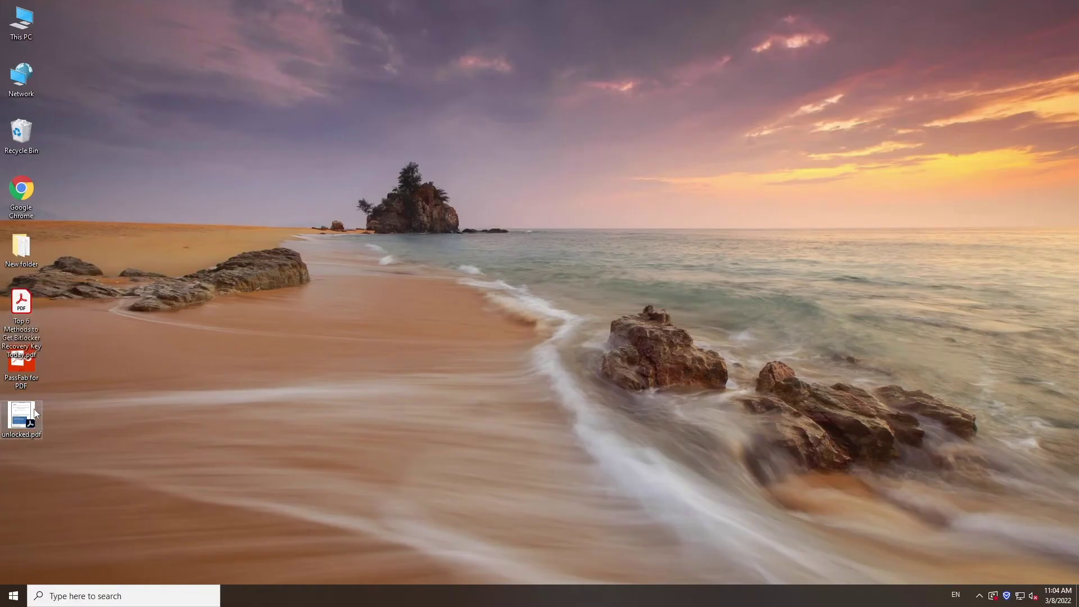
double_click(32, 413)
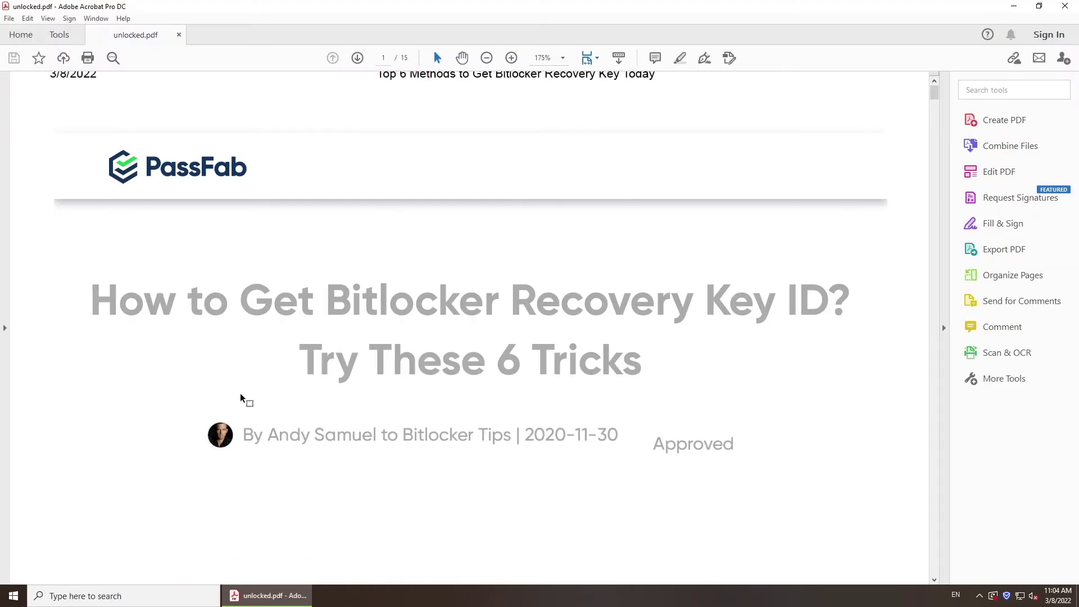
Step: Look through the first pages of unlocked.pdf to check that its content is readable
scroll(241, 393, down, 2)
scroll(240, 397, down, 12)
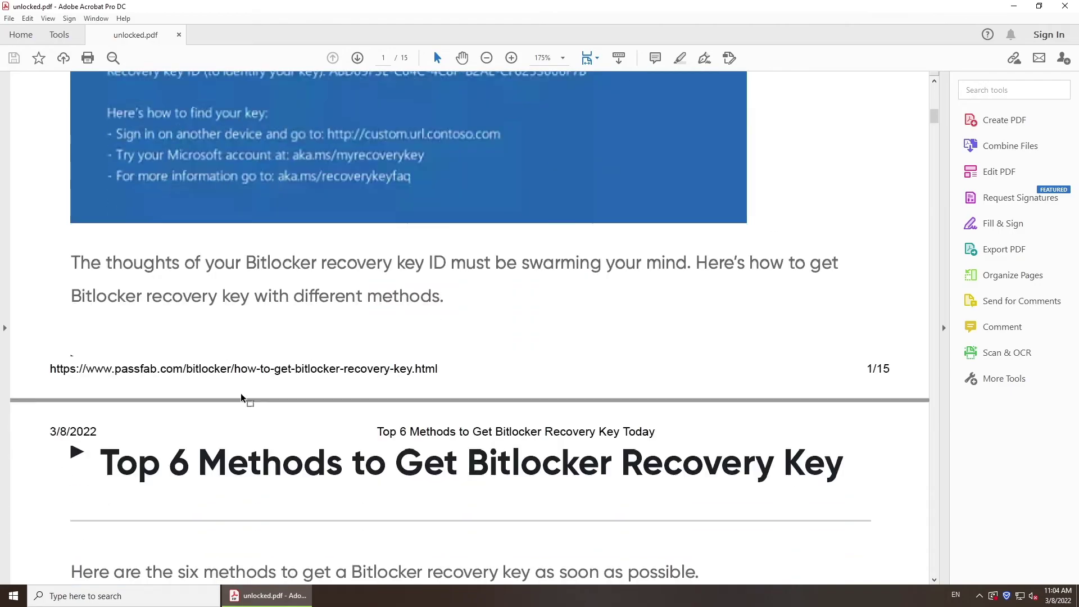
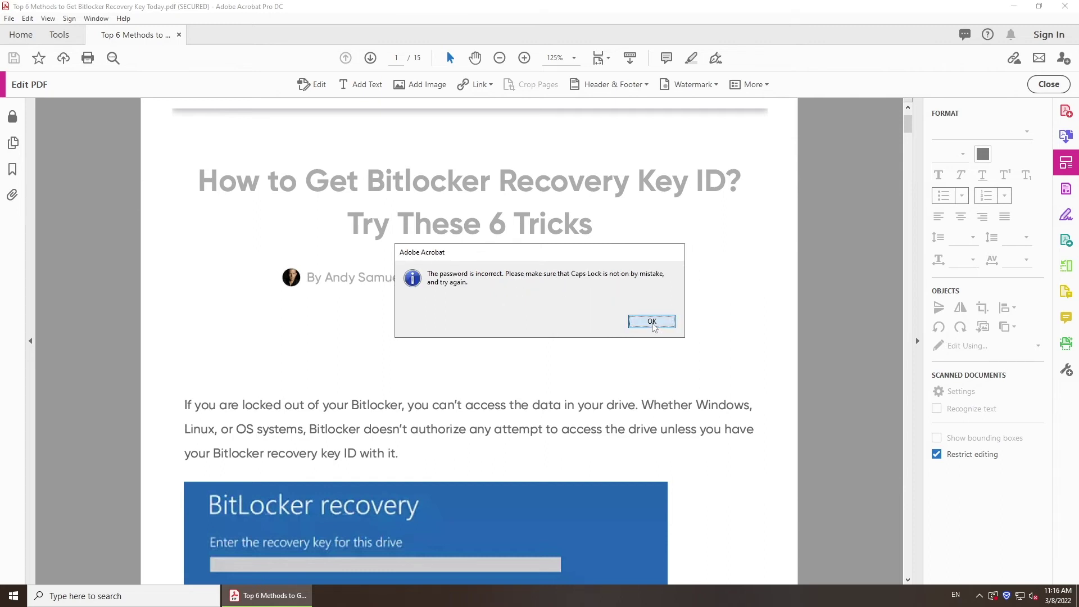
Step: Dismiss the incorrect-password message and cancel the permissions password request for the secured PDF
click(651, 321)
click(630, 322)
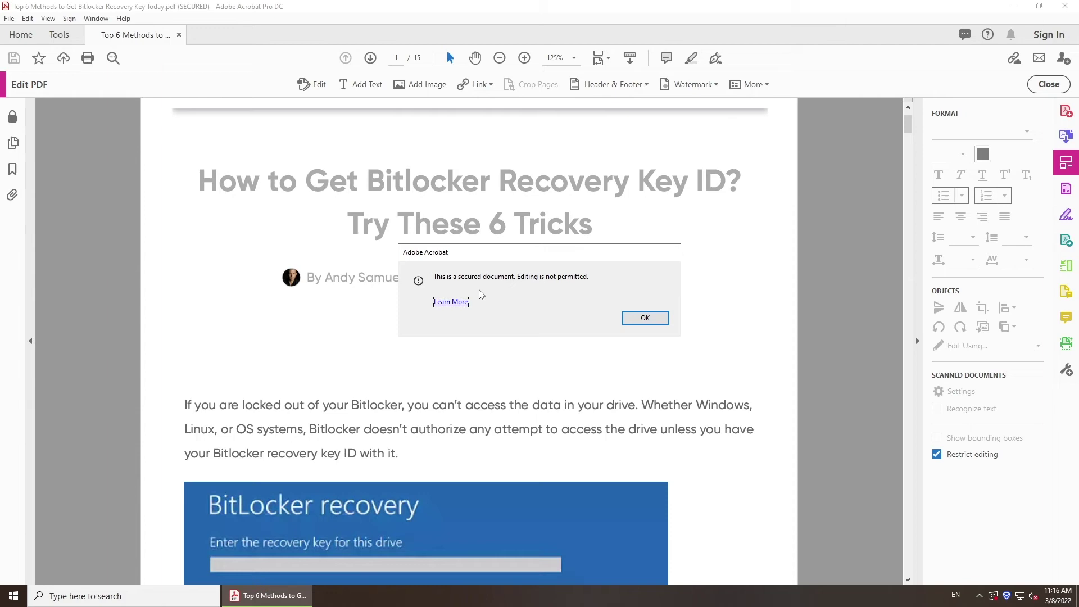
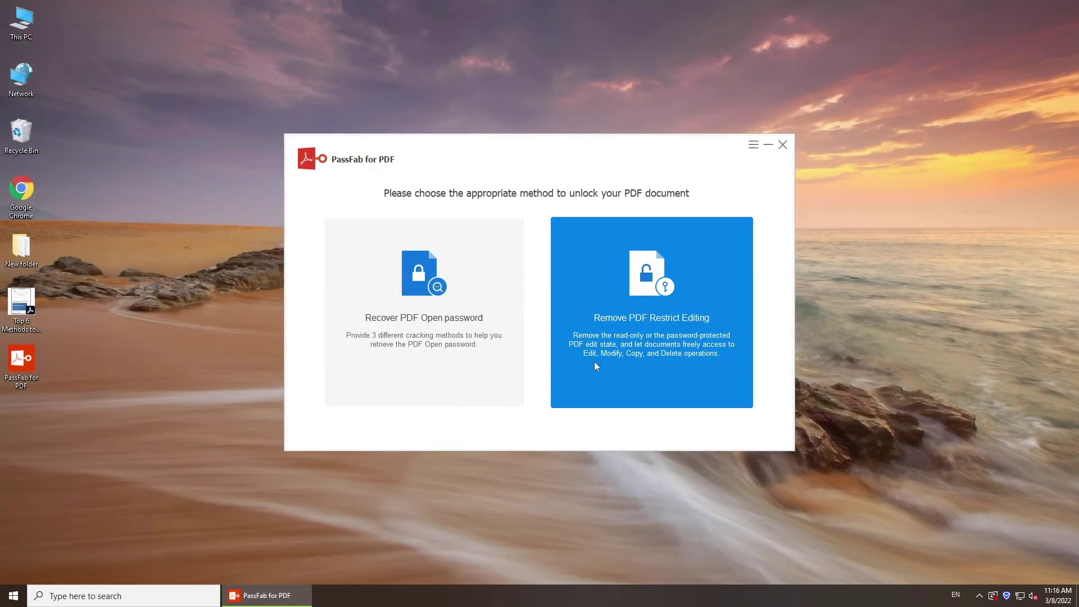
Step: In PassFab for PDF, import the "Top 6 Methods" PDF from the desktop under Remove PDF Restrict Editing and remove its restriction
click(662, 304)
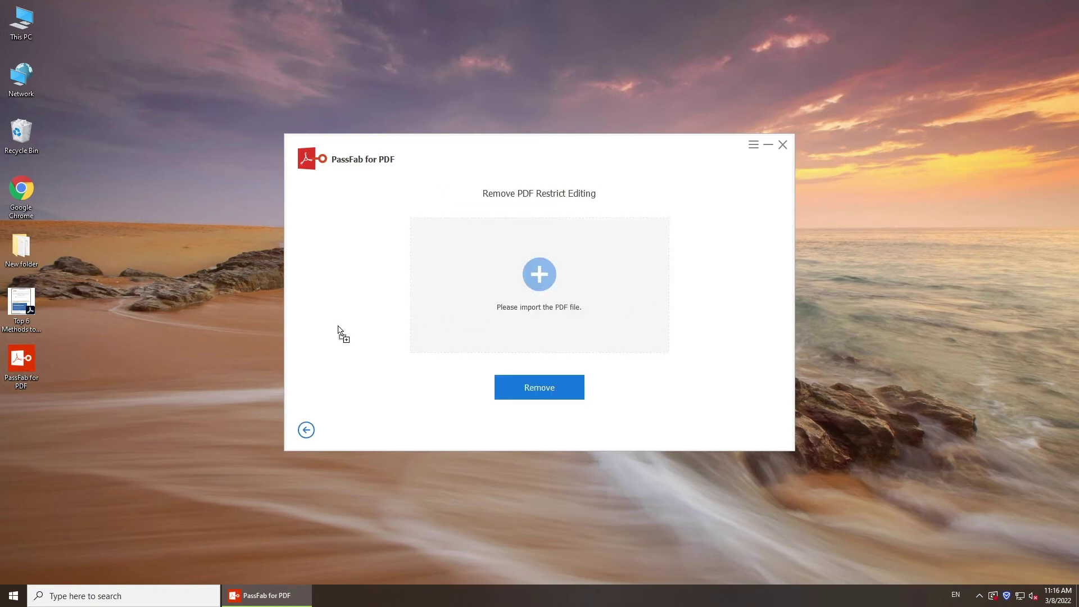
click(32, 367)
click(25, 303)
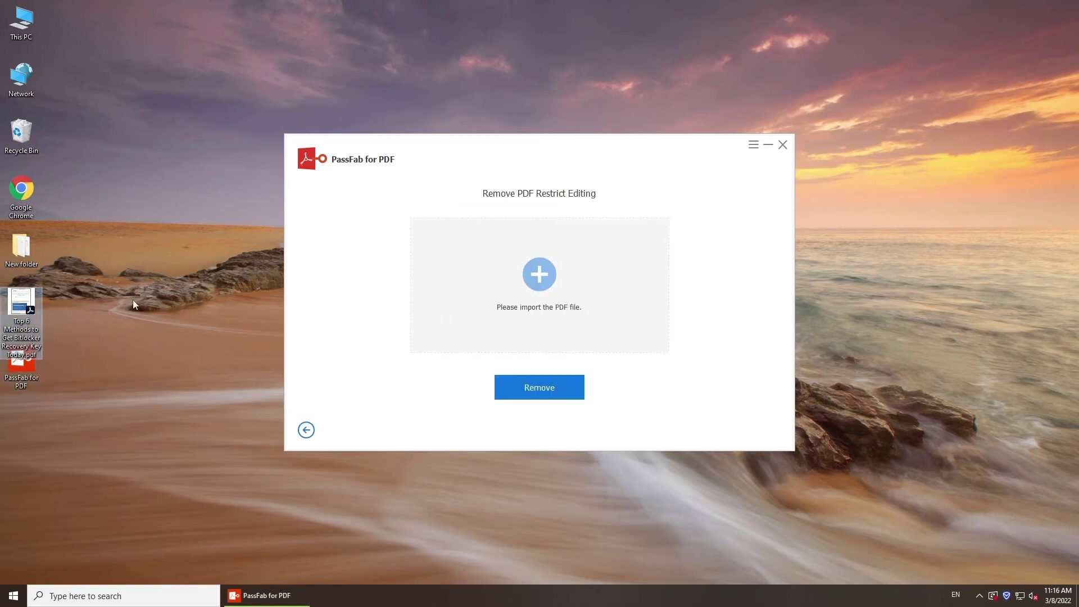
drag(21, 310, 539, 269)
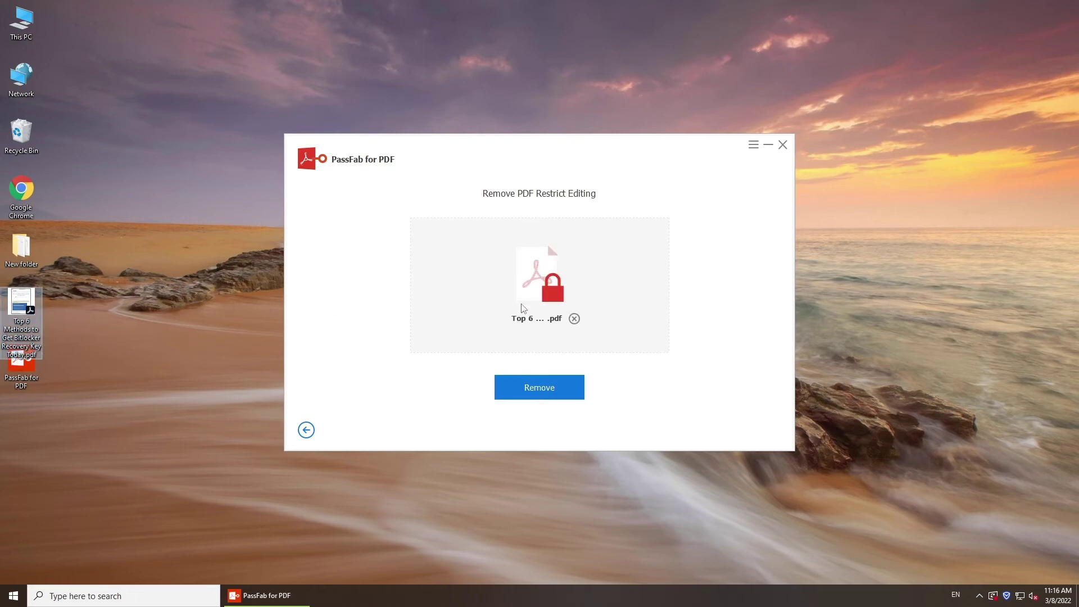
click(555, 386)
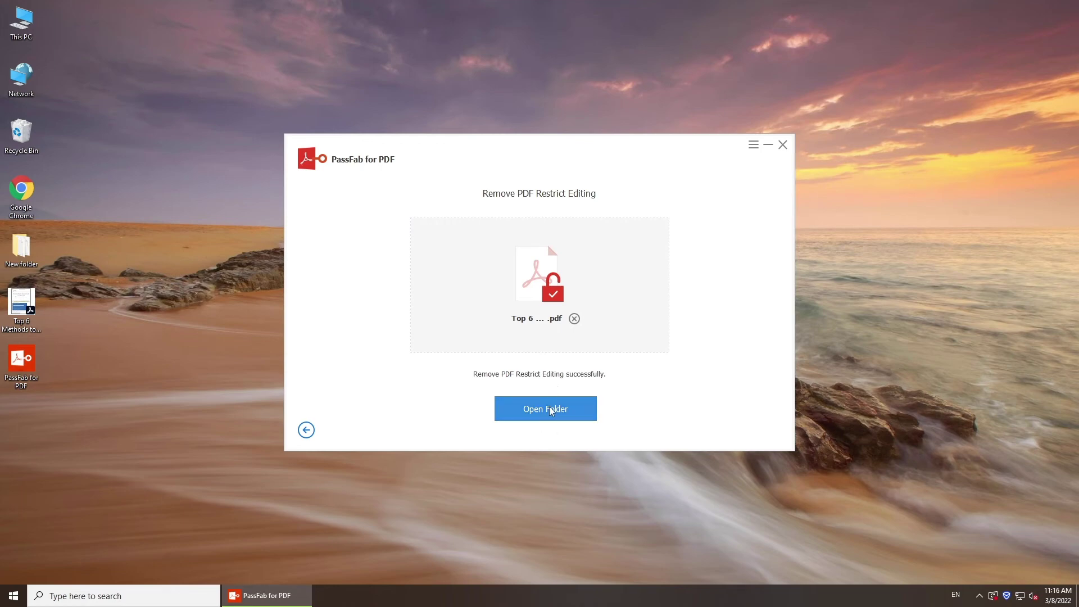
Step: Open the unprotected PDF from the output folder in Adobe Acrobat and check it with the Edit PDF tool
click(551, 411)
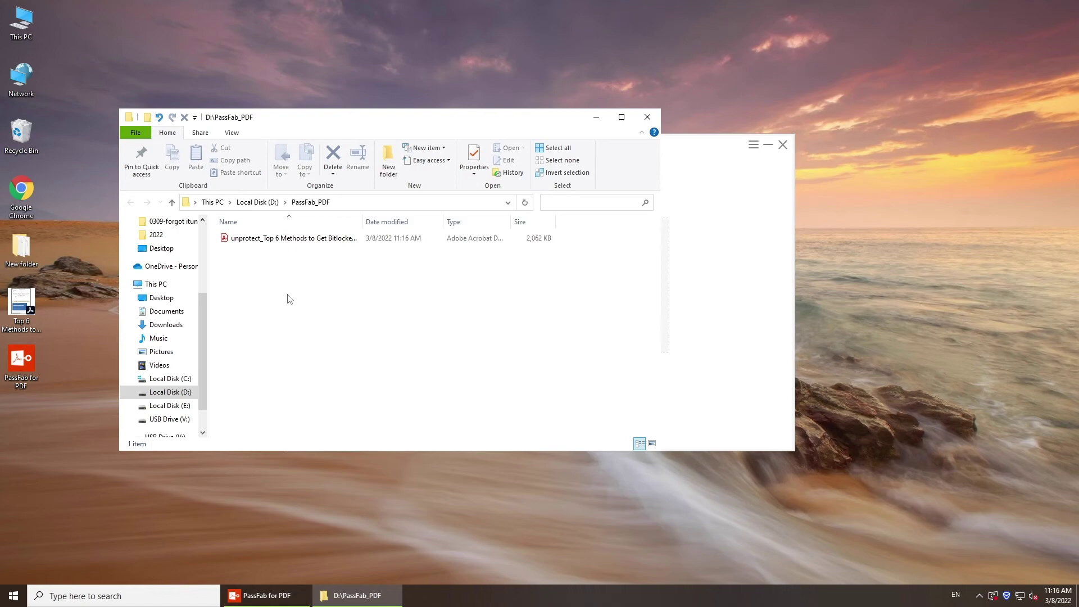
double_click(279, 239)
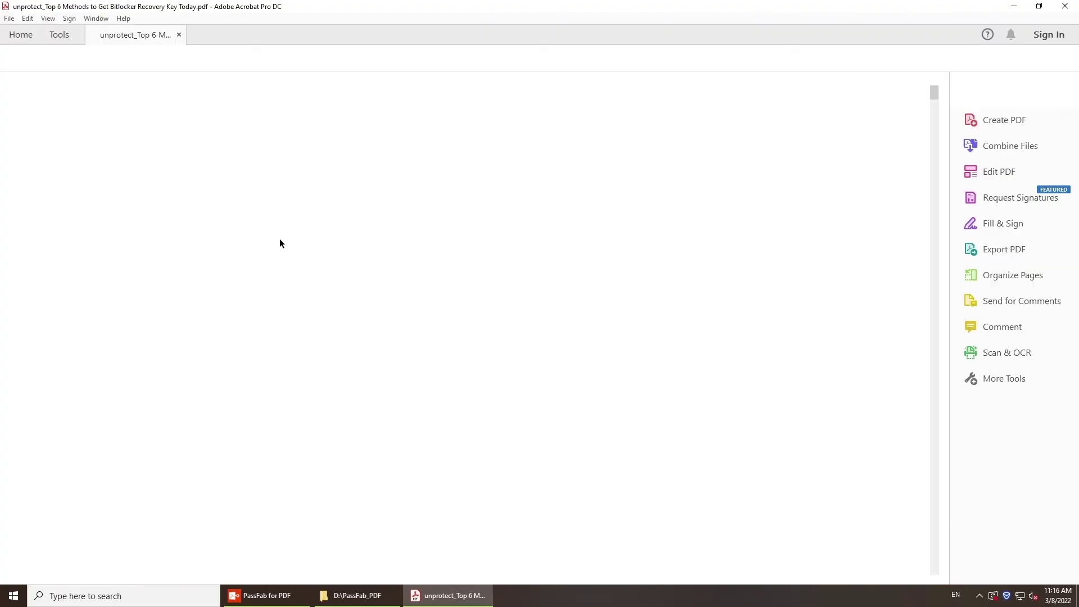
scroll(317, 270, down, 2)
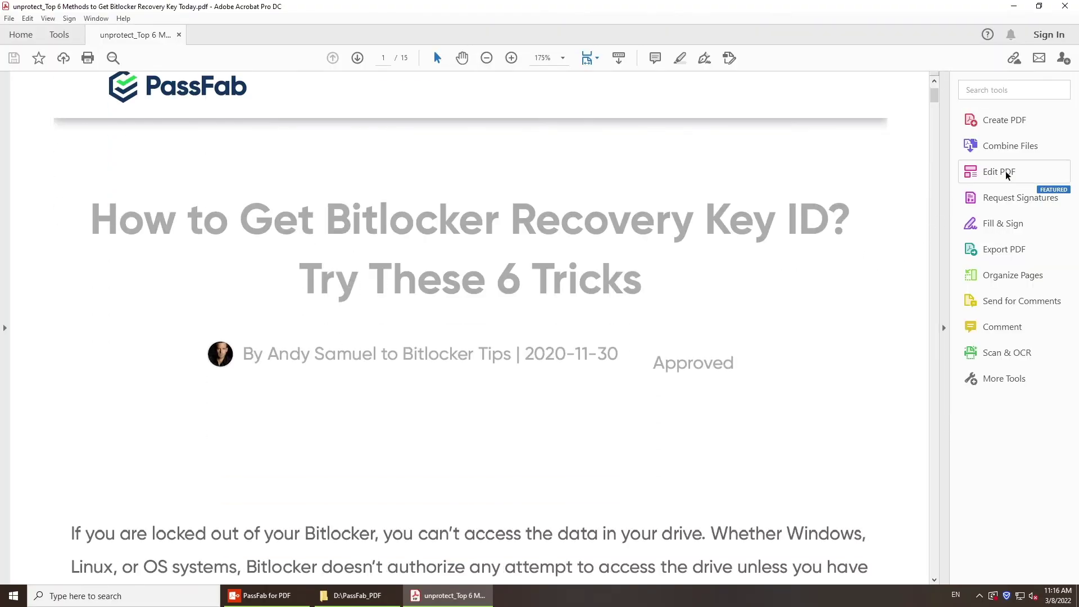
click(1026, 167)
scroll(497, 329, down, 5)
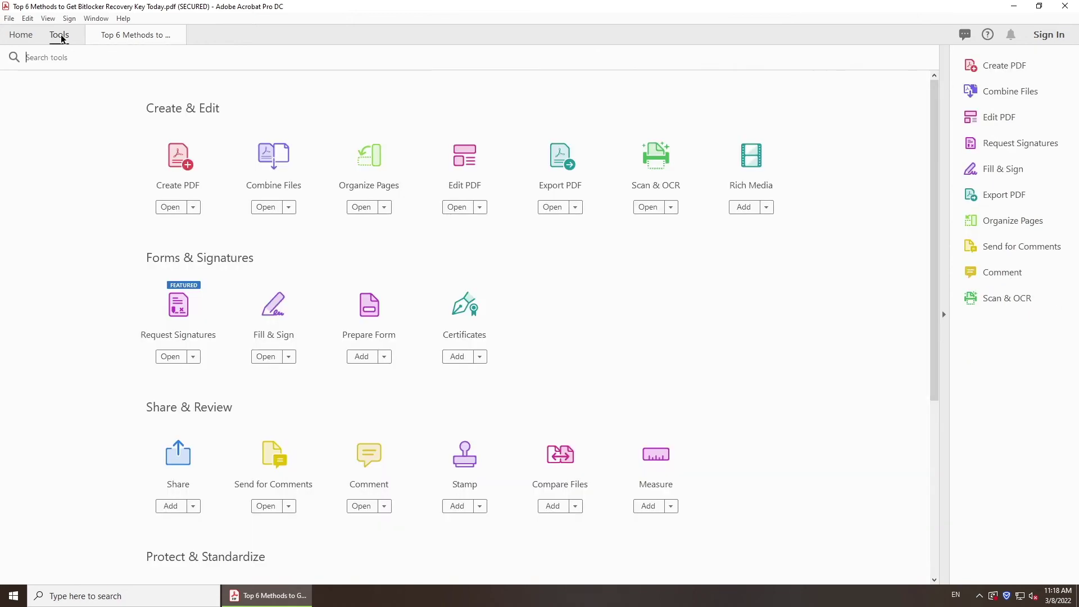
Step: Open the Protect tool for the secured "Top 6 Methods" PDF in Adobe Acrobat
scroll(116, 350, down, 3)
scroll(116, 355, down, 3)
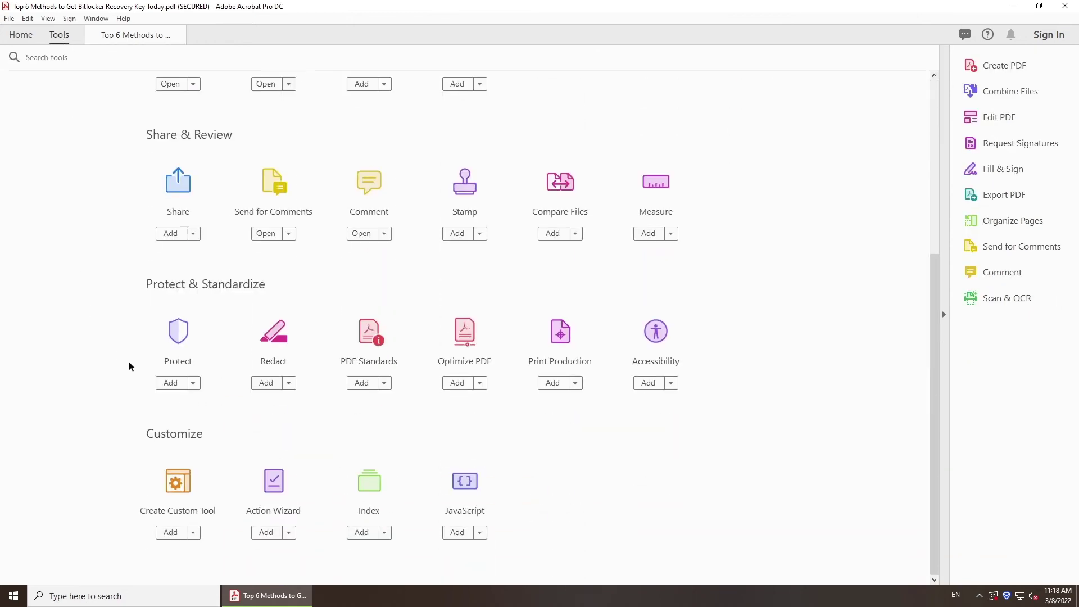
click(193, 383)
click(221, 404)
scroll(564, 327, up, 3)
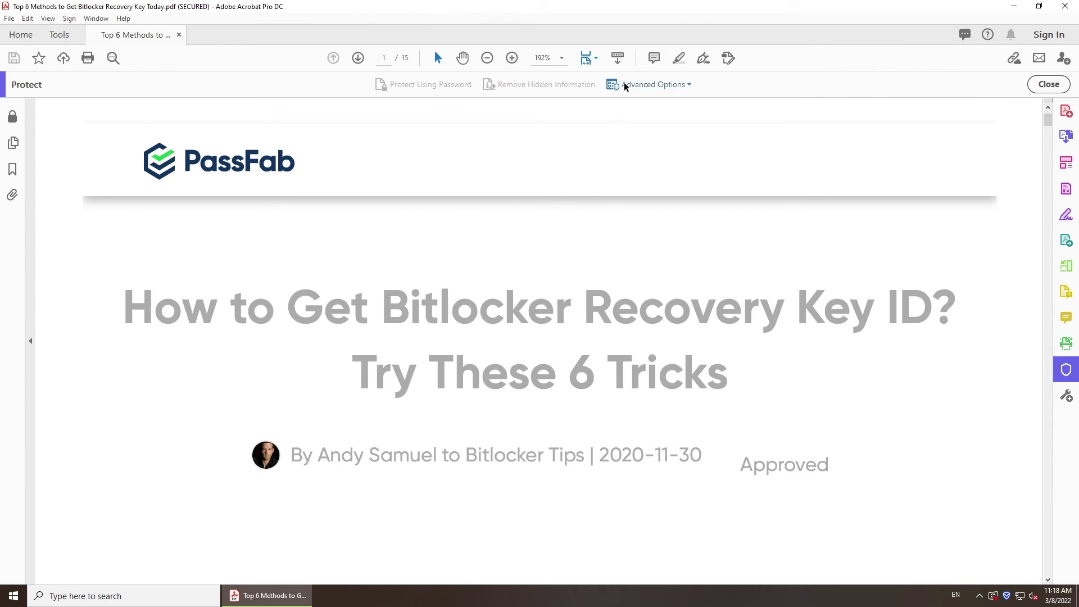
Step: Remove security from the PDF by submitting the permissions password and confirming the removal
click(624, 84)
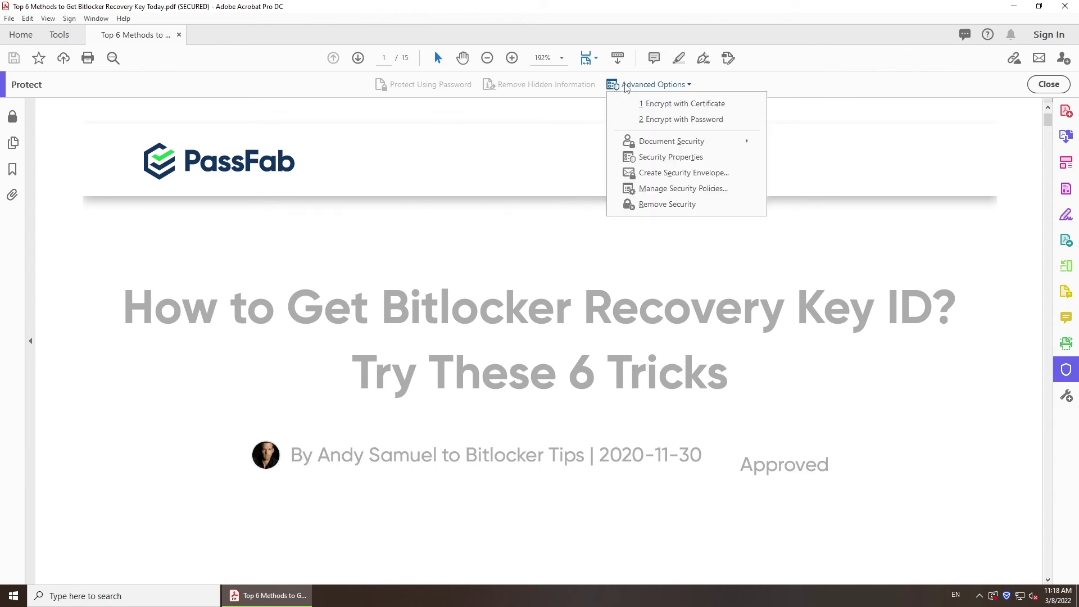
click(708, 205)
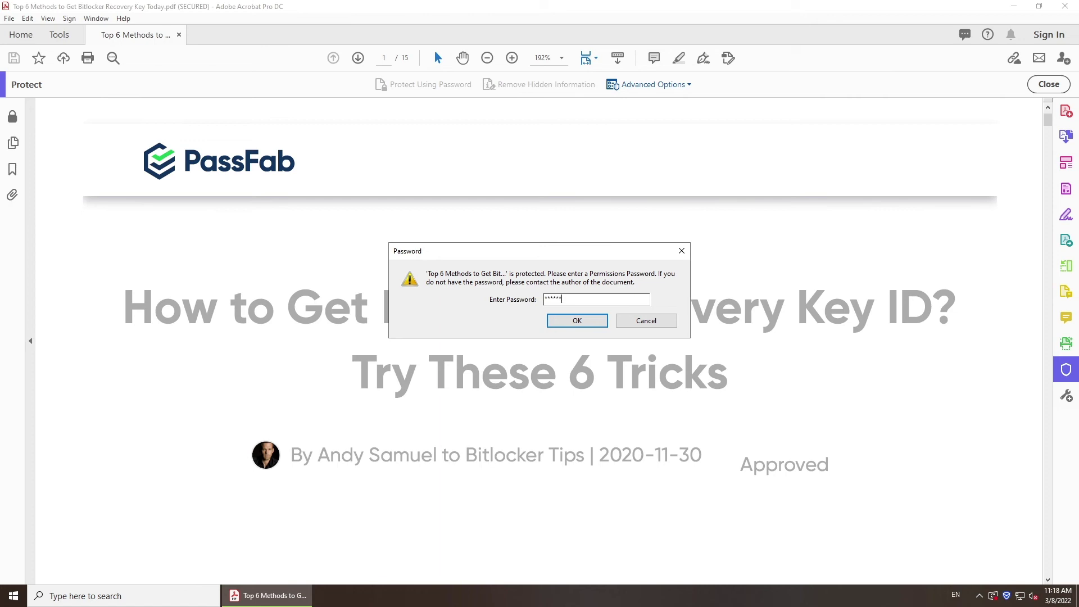
click(585, 323)
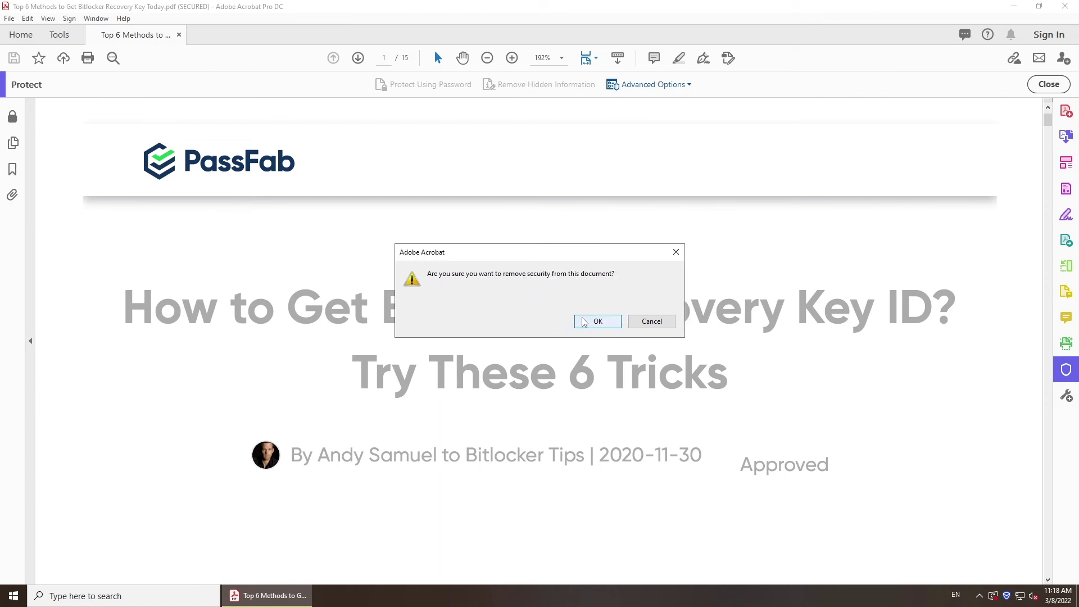
click(592, 329)
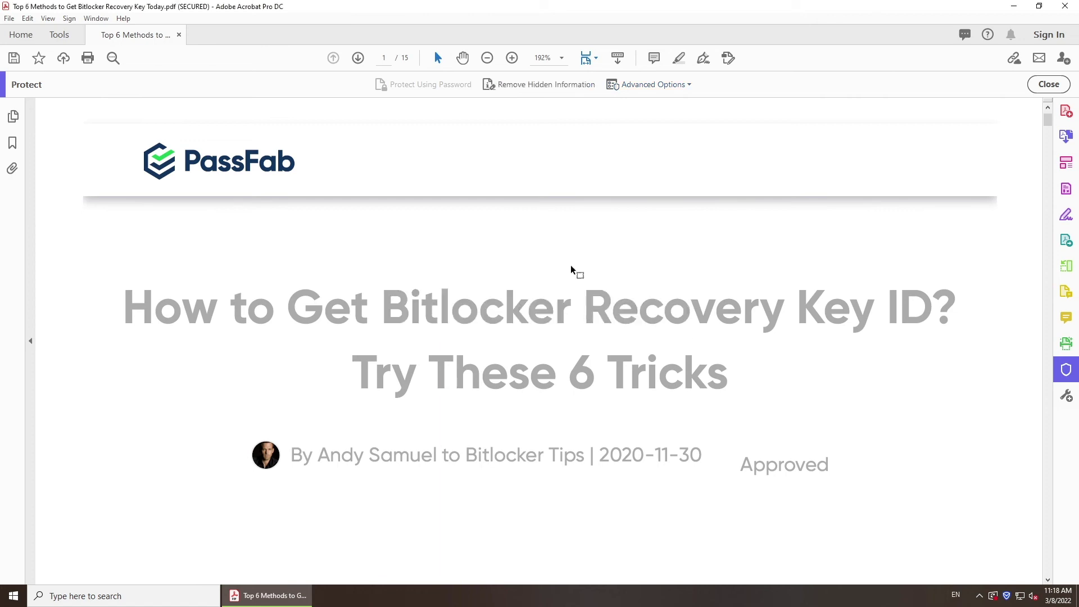
Step: Look over the PDF at 125% zoom and open the Edit PDF tool to check that it can be edited
click(488, 58)
click(489, 58)
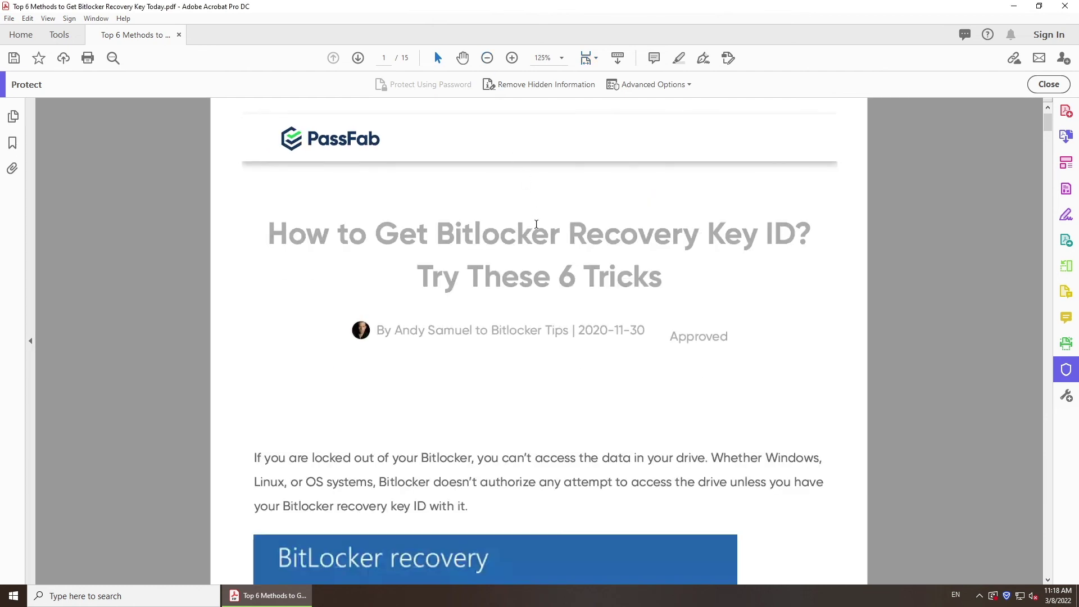
scroll(536, 224, down, 3)
scroll(539, 233, up, 4)
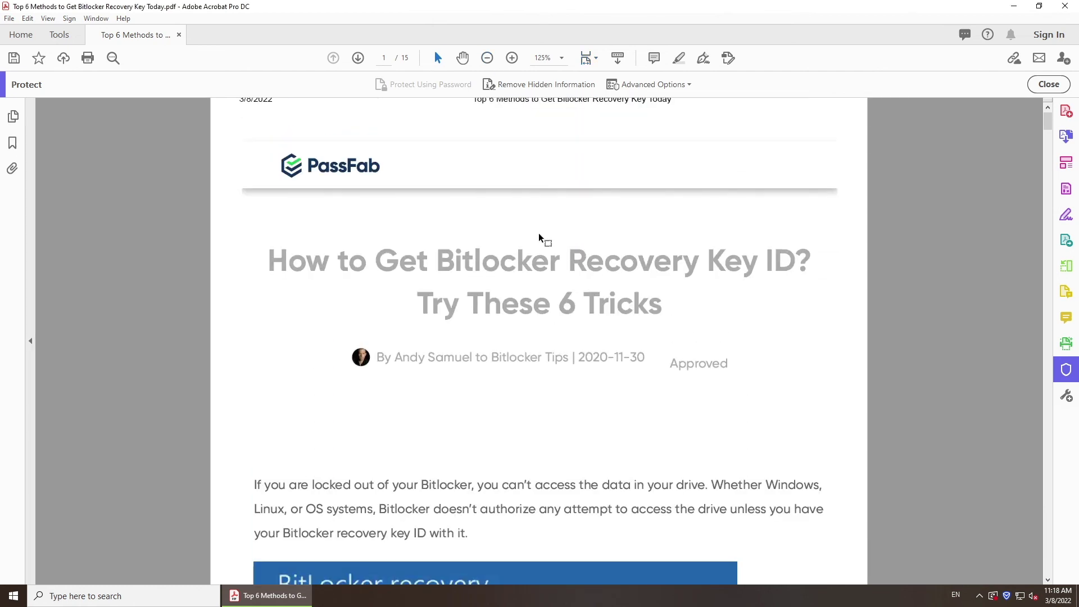
scroll(538, 238, up, 1)
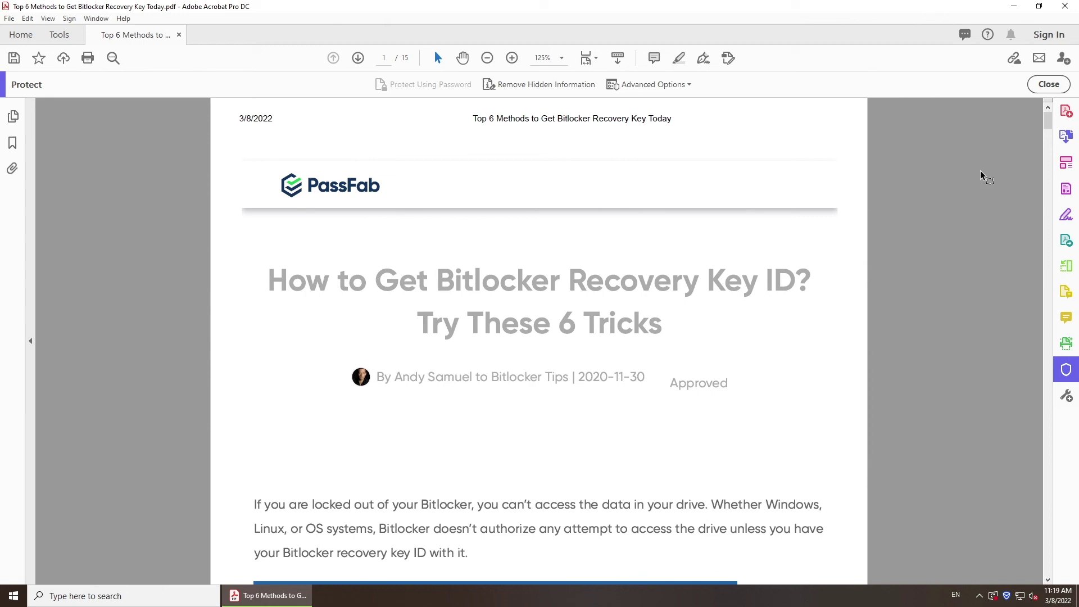
click(1067, 163)
scroll(582, 194, down, 2)
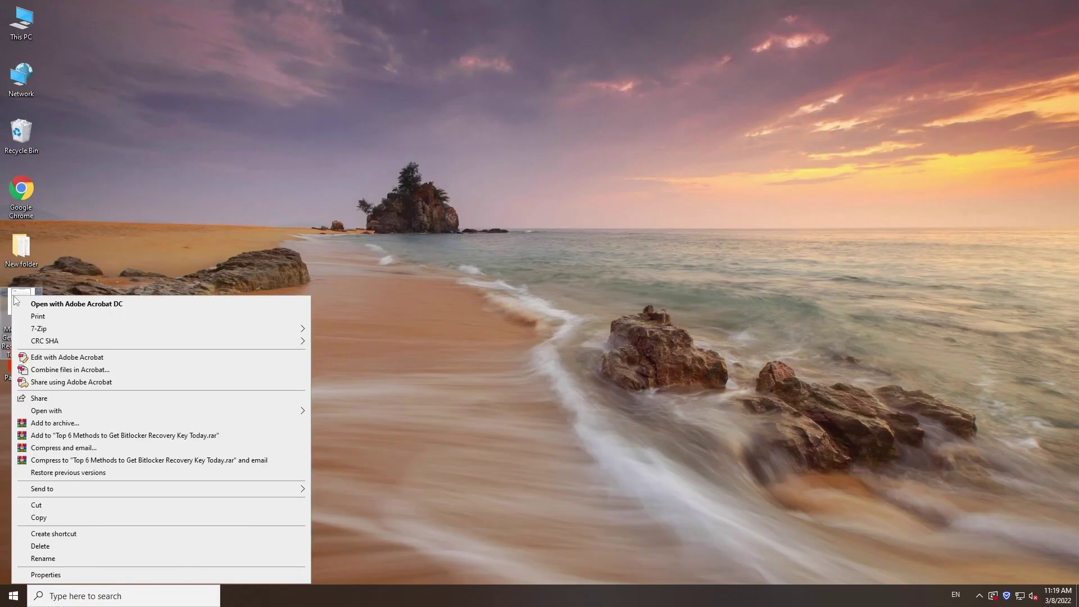
Step: Open the desktop PDF in Google Chrome and print it with the destination Save as PDF
mouse_move(82, 414)
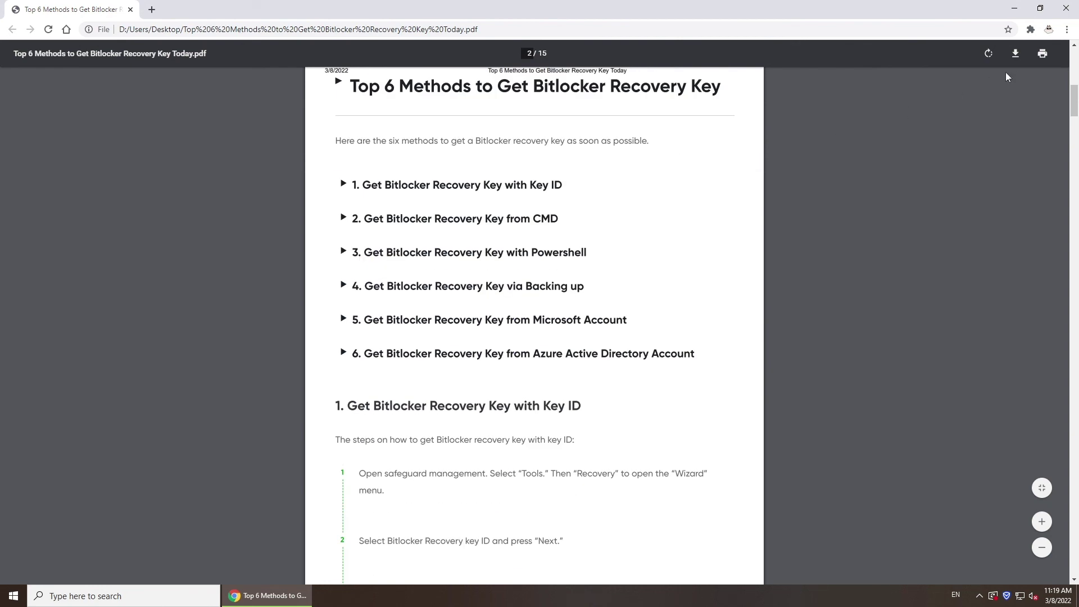
click(1043, 54)
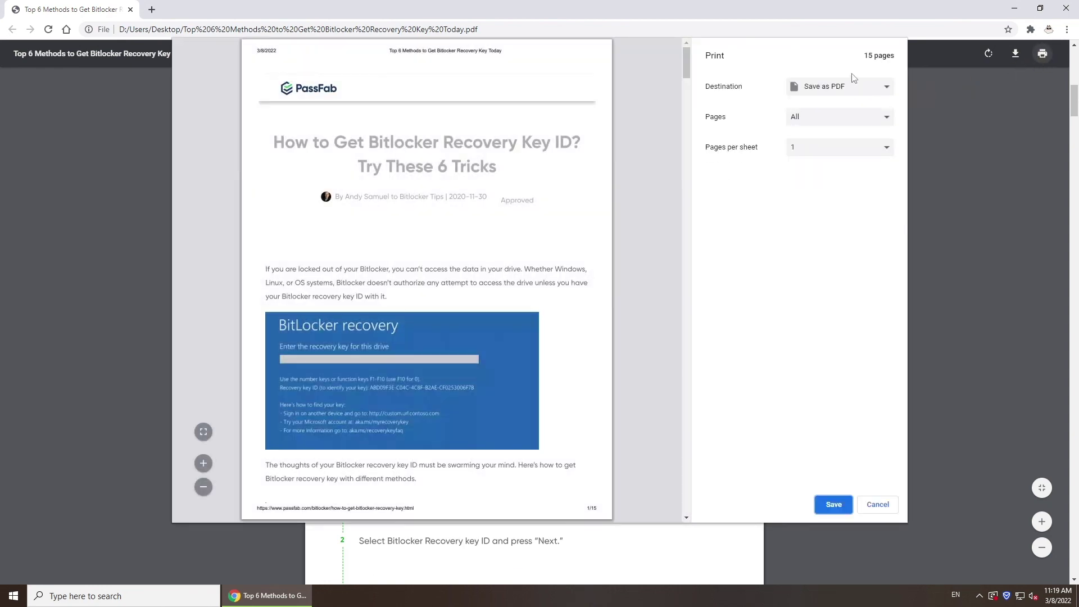
click(854, 86)
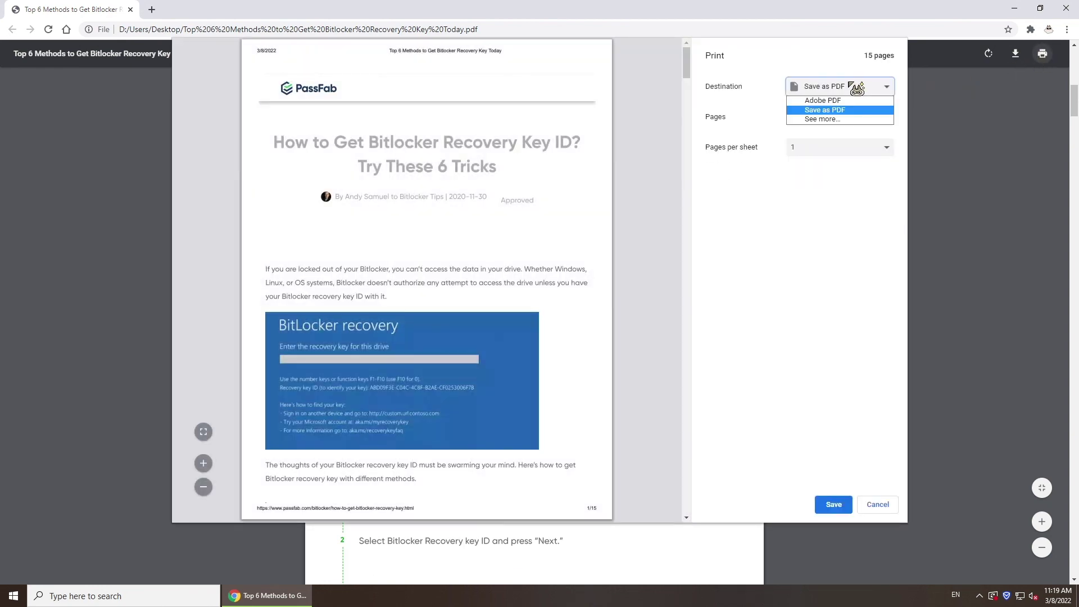
click(827, 111)
click(834, 504)
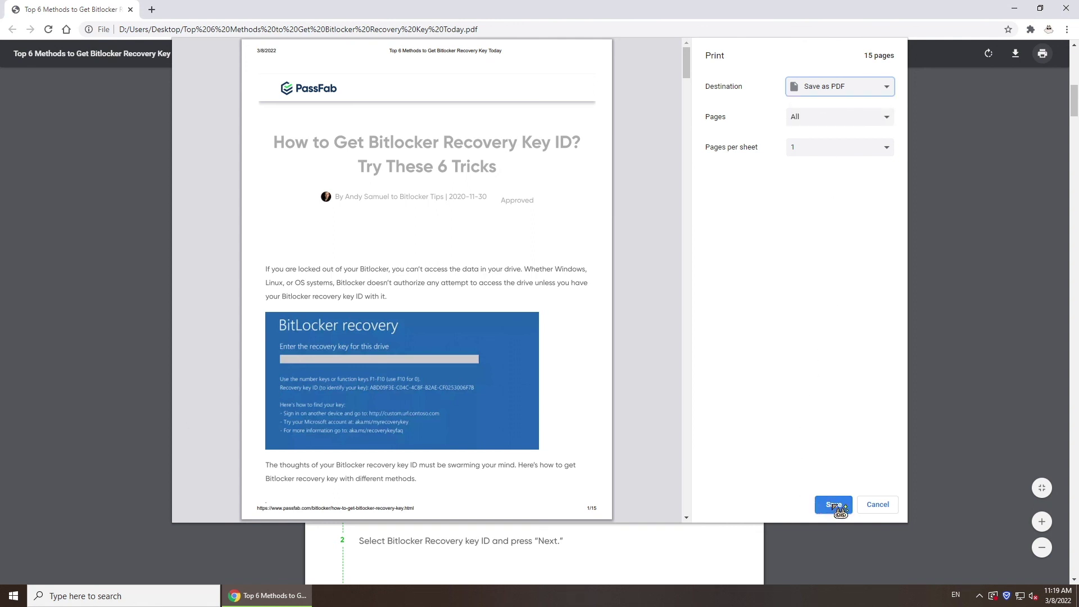